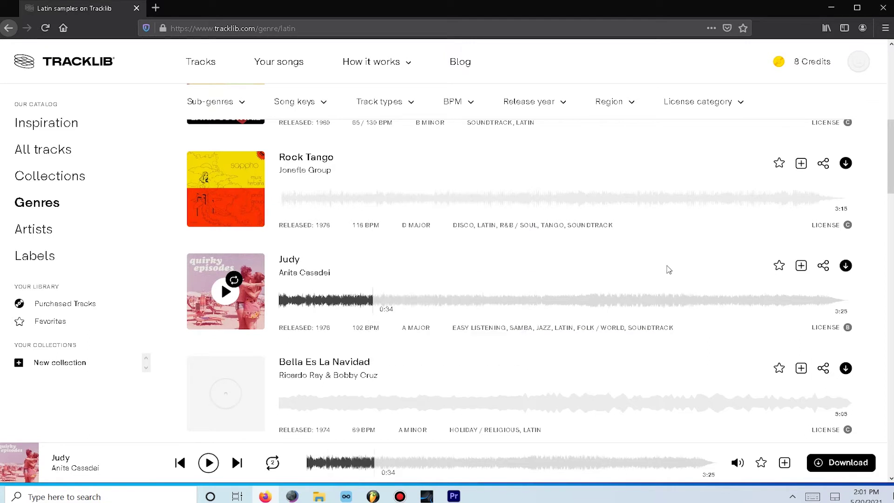
# Download the master WAV of the track "Judy" from the Tracklib Latin genre list and save the file
pyautogui.click(846, 266)
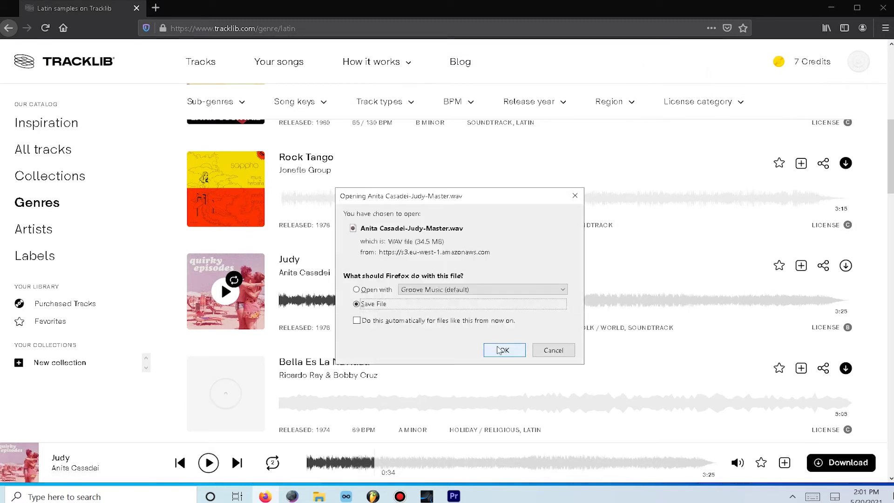
pyautogui.click(499, 351)
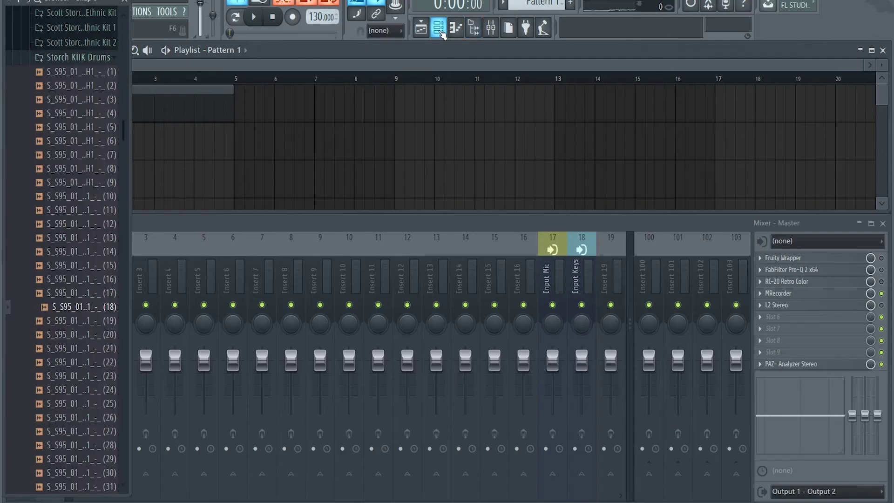
# Switch to FL Studio, audition the Storch KIIK Drums samples and load kick sample (18) into the second channel
pyautogui.click(441, 31)
pyautogui.click(78, 142)
pyautogui.click(75, 182)
pyautogui.click(74, 156)
pyautogui.click(75, 169)
pyautogui.click(74, 225)
pyautogui.click(74, 253)
pyautogui.click(82, 237)
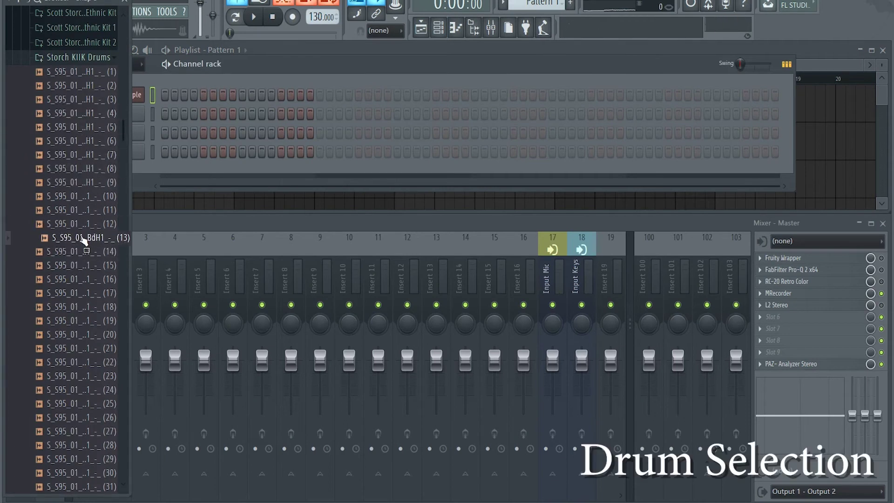
pyautogui.press('Down')
pyautogui.press('Down')
pyautogui.press('Down')
pyautogui.press('Down')
pyautogui.press('Down')
pyautogui.press('Down')
pyautogui.press('Up')
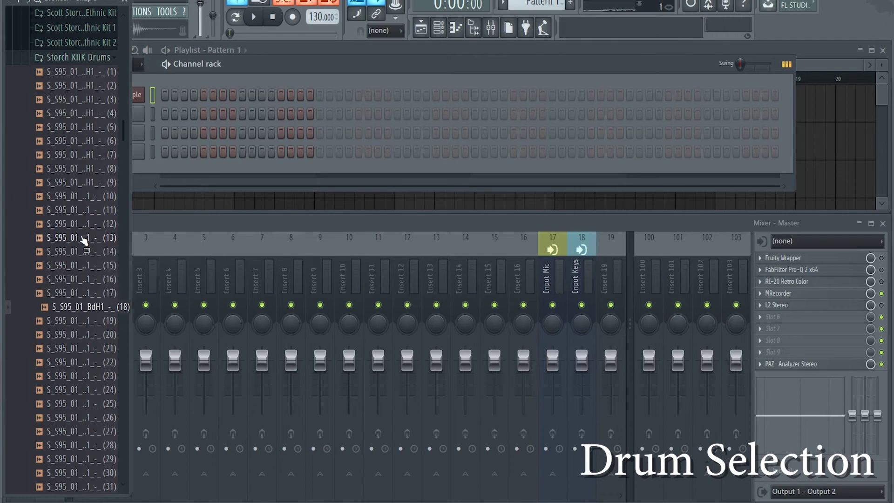
pyautogui.moveTo(91, 264); pyautogui.dragTo(125, 118)
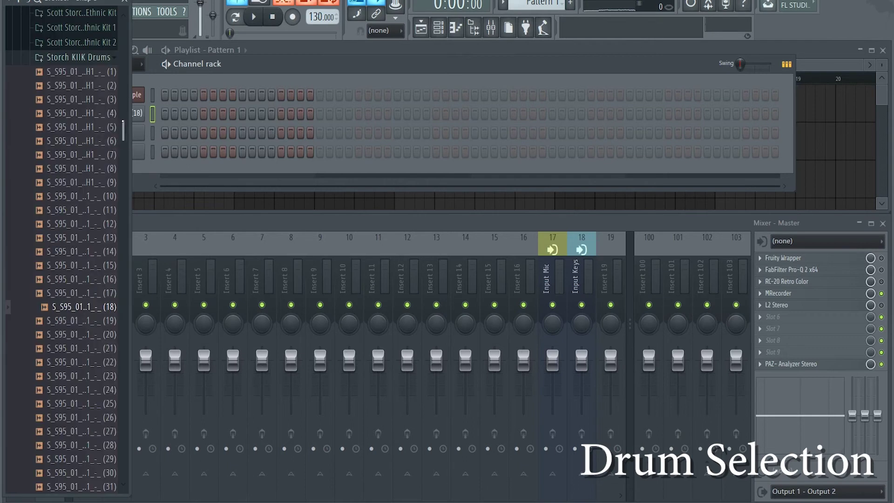
# Find the Scott Storch Hihats folder and load the hi-hat SS__HhScv_44.1_kit (12) into the third channel
pyautogui.click(78, 61)
pyautogui.scroll(4, 87, 82)
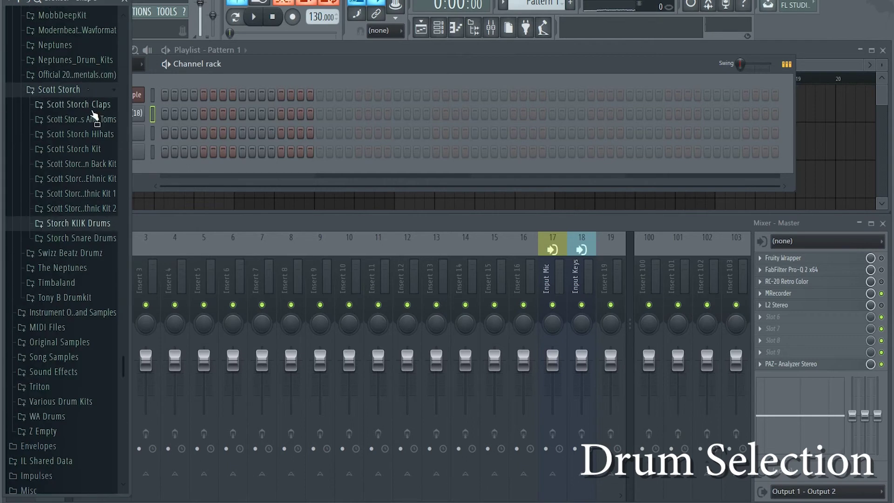
pyautogui.click(100, 134)
pyautogui.click(88, 171)
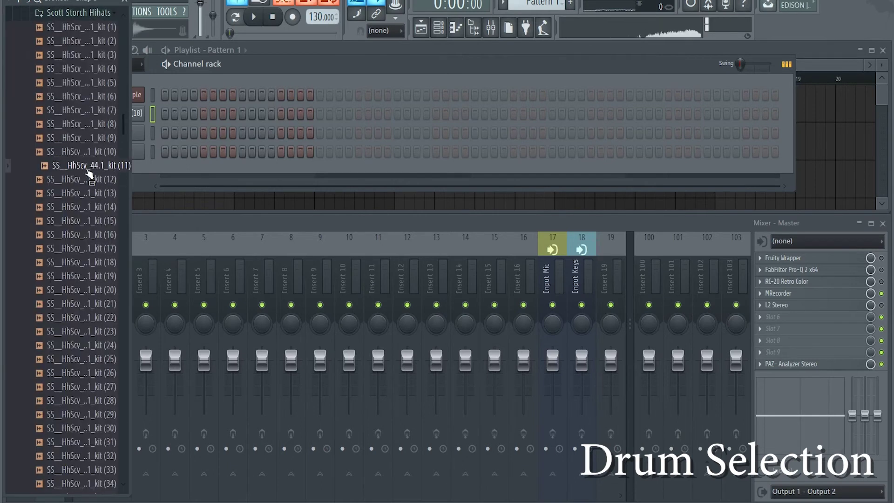
pyautogui.moveTo(88, 184); pyautogui.dragTo(130, 132)
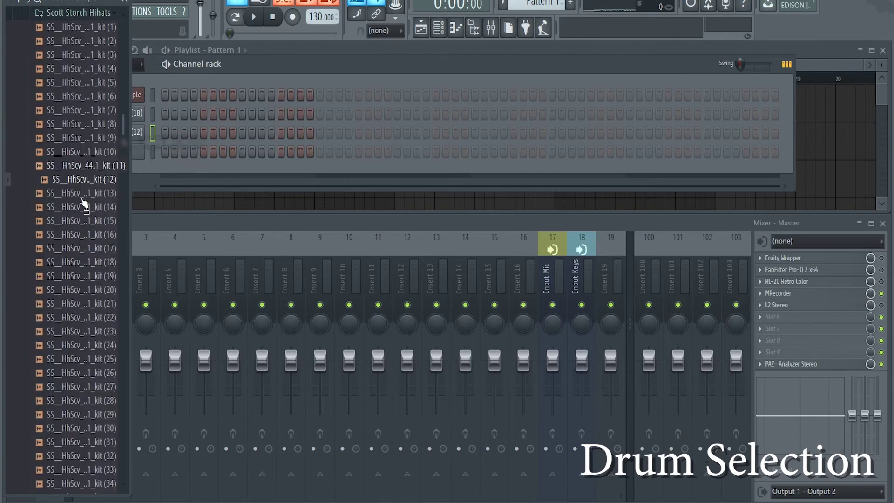
# Audition more Scott Storch hi-hats and load SS__HhScv_44.1_kit (47) into the fourth channel
pyautogui.moveTo(88, 206); pyautogui.dragTo(89, 259)
pyautogui.click(89, 259)
pyautogui.scroll(-3, 89, 263)
pyautogui.click(91, 267)
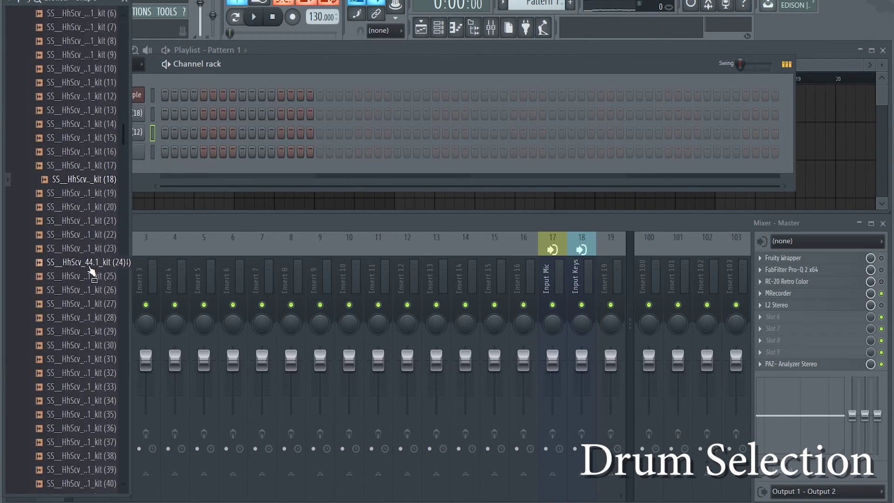
pyautogui.click(92, 276)
pyautogui.click(98, 291)
pyautogui.press('Down')
pyautogui.press('Down')
pyautogui.press('Down')
pyautogui.press('Down')
pyautogui.press('Down')
pyautogui.press('Down')
pyautogui.press('Down')
pyautogui.press('Down')
pyautogui.press('Down')
pyautogui.press('Down')
pyautogui.press('Down')
pyautogui.press('Down')
pyautogui.press('Down')
pyautogui.press('Down')
pyautogui.press('Down')
pyautogui.press('Down')
pyautogui.press('Down')
pyautogui.press('Down')
pyautogui.press('Down')
pyautogui.press('Down')
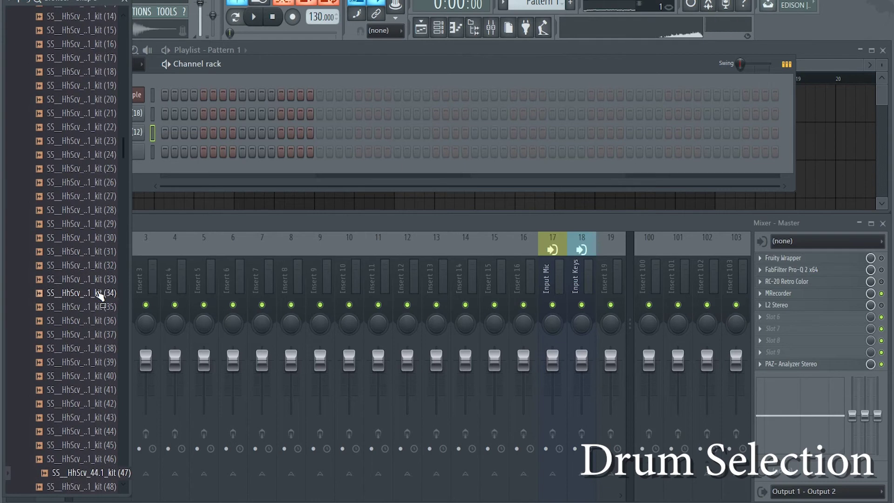
pyautogui.moveTo(109, 473); pyautogui.dragTo(122, 152)
# Audition the higher-numbered Scott Storch hi-hats and add SS__HhScv_44.1_kit- (115) as a fifth channel
pyautogui.scroll(-6, 69, 268)
pyautogui.scroll(-8, 69, 277)
pyautogui.moveTo(88, 323); pyautogui.dragTo(91, 331)
pyautogui.press('Down')
pyautogui.press('Down')
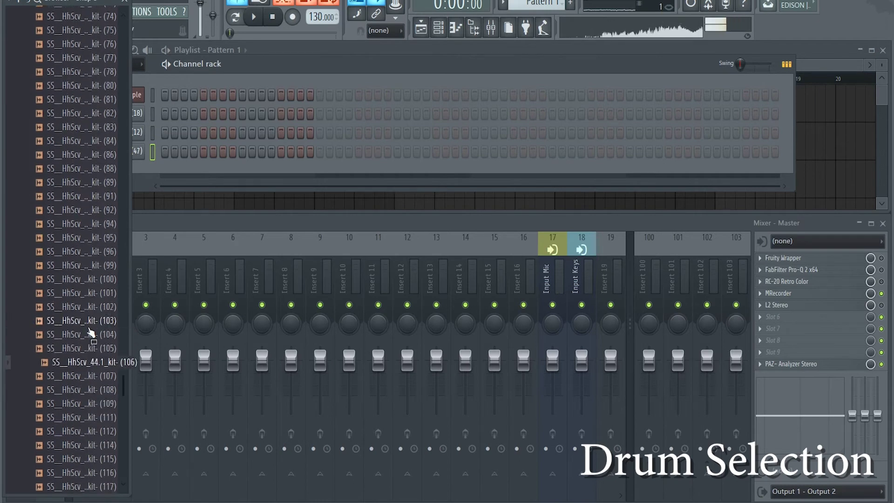
pyautogui.press('Down')
pyautogui.press('Down')
pyautogui.press('Down')
pyautogui.press('Down')
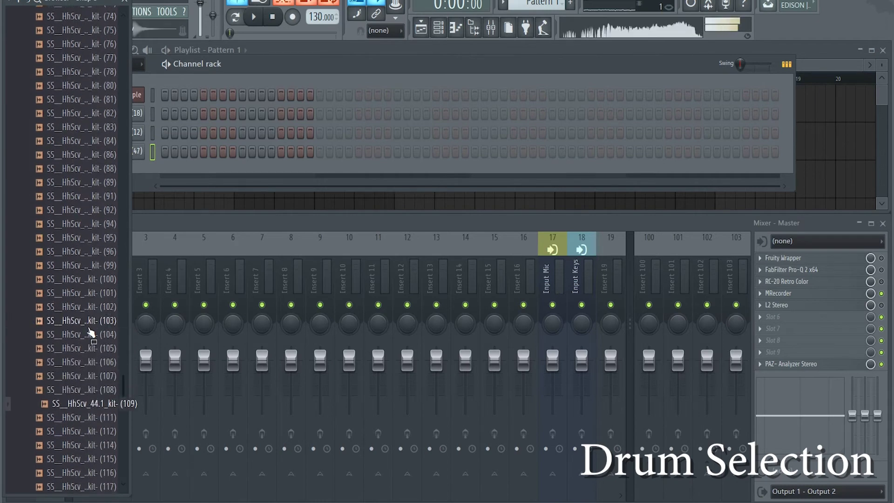
pyautogui.press('Down')
pyautogui.press('Down')
pyautogui.press('Down')
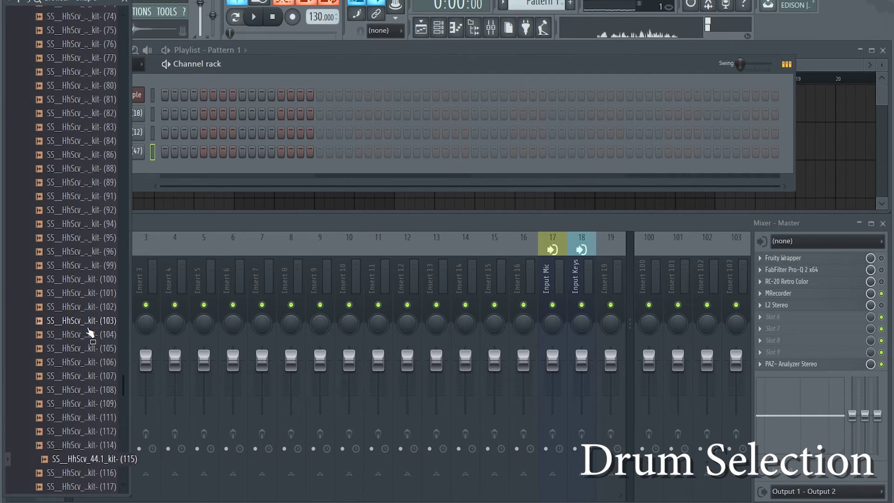
pyautogui.moveTo(113, 460); pyautogui.dragTo(133, 165)
# Audition snares in the Illmind BLAP-KIT VOLUME 5 folder and add SNARE_BLACKEYE as a sixth channel
pyautogui.scroll(1, 66, 83)
pyautogui.scroll(15, 66, 83)
pyautogui.click(70, 68)
pyautogui.scroll(-15, 86, 242)
pyautogui.click(85, 236)
pyautogui.click(86, 210)
pyautogui.click(86, 195)
pyautogui.click(86, 169)
pyautogui.click(85, 155)
pyautogui.click(83, 137)
pyautogui.click(80, 112)
pyautogui.click(77, 97)
pyautogui.click(86, 209)
pyautogui.click(86, 277)
pyautogui.click(88, 305)
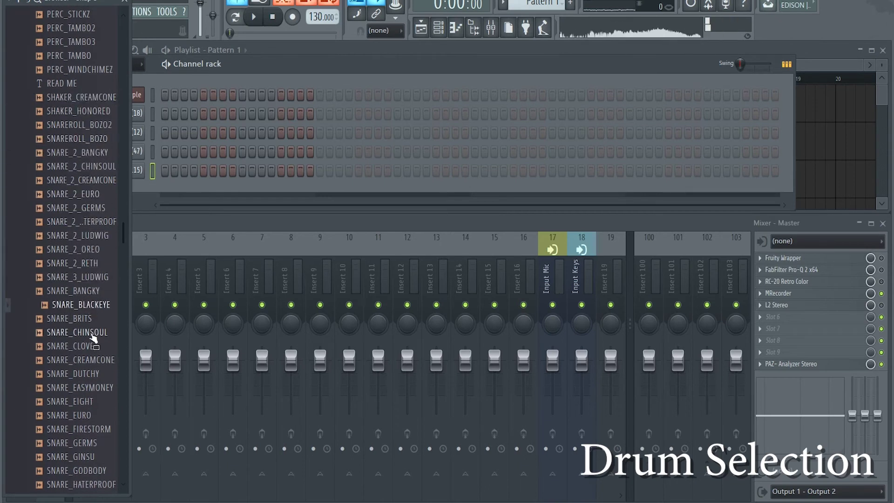
pyautogui.scroll(-4, 95, 311)
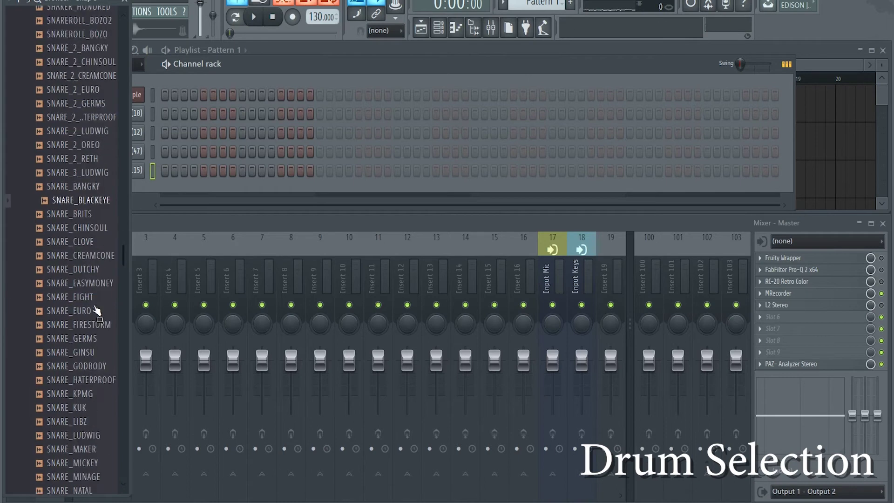
pyautogui.moveTo(95, 140); pyautogui.dragTo(134, 187)
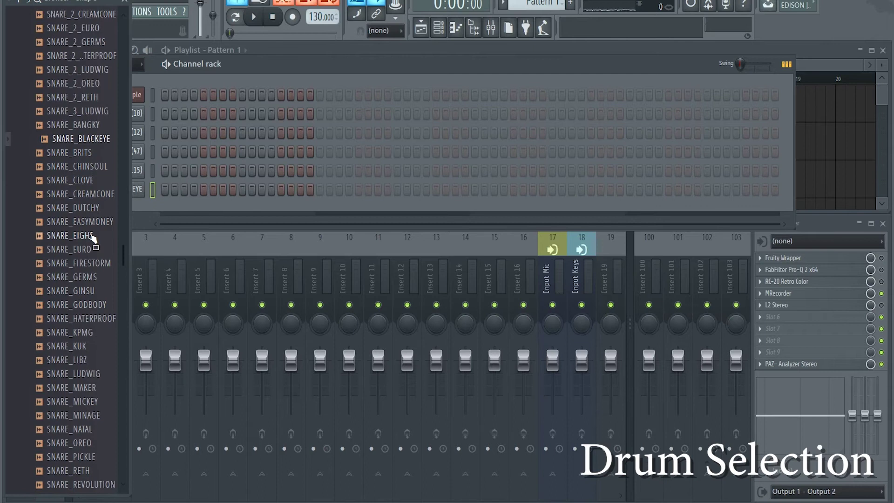
# Audition the hi-hat and kick samples in the Illmind BLAP-KIT VOLUME 5 folder
pyautogui.scroll(-10, 93, 235)
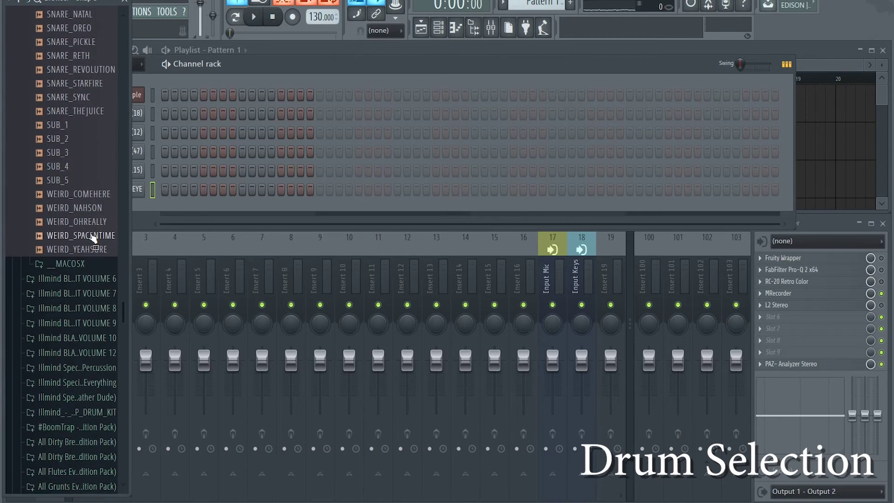
pyautogui.scroll(20, 93, 236)
pyautogui.scroll(-6, 88, 218)
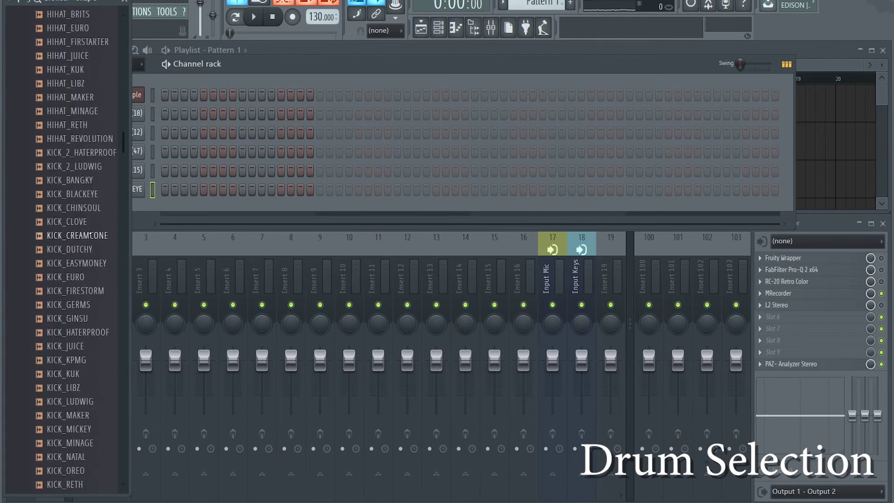
pyautogui.click(86, 195)
pyautogui.click(86, 181)
pyautogui.click(86, 166)
pyautogui.click(83, 153)
pyautogui.click(83, 139)
pyautogui.click(81, 124)
pyautogui.click(78, 109)
pyautogui.click(77, 98)
pyautogui.click(76, 86)
pyautogui.click(85, 152)
pyautogui.click(84, 168)
pyautogui.click(89, 182)
pyautogui.click(92, 194)
pyautogui.click(92, 208)
pyautogui.click(93, 223)
pyautogui.scroll(20, 93, 218)
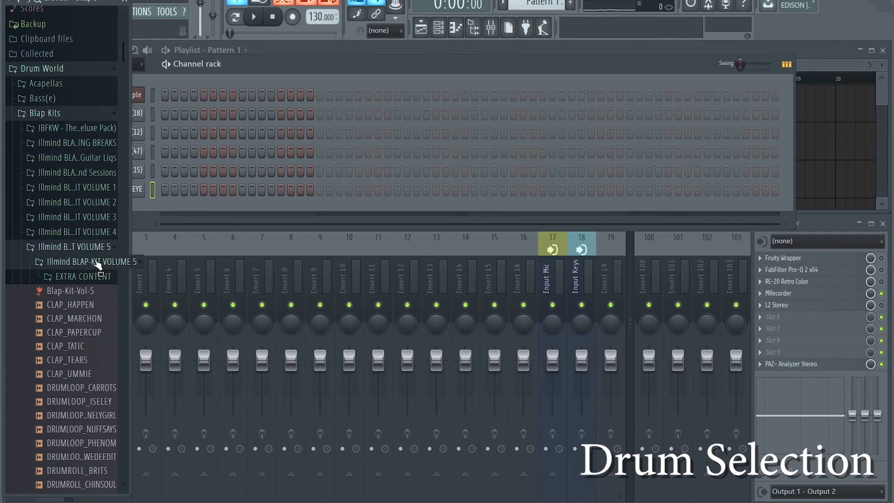
# Collapse the VOLUME 5 folder, open Illmind BLAP-KIT VOLUME 7 and audition its lazer and tambourine samples
pyautogui.click(98, 261)
pyautogui.click(100, 247)
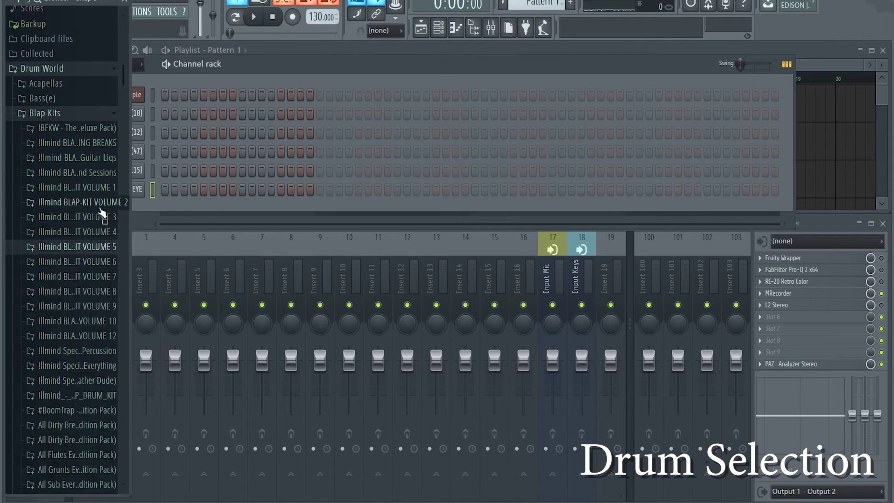
pyautogui.click(101, 207)
pyautogui.click(83, 218)
pyautogui.scroll(-15, 87, 240)
pyautogui.click(75, 57)
pyautogui.click(77, 27)
pyautogui.click(76, 14)
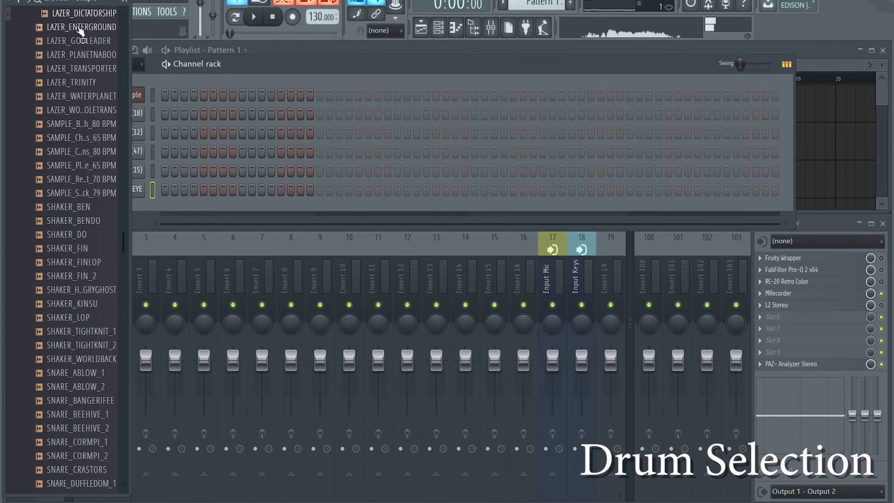
pyautogui.click(79, 27)
pyautogui.scroll(-15, 82, 233)
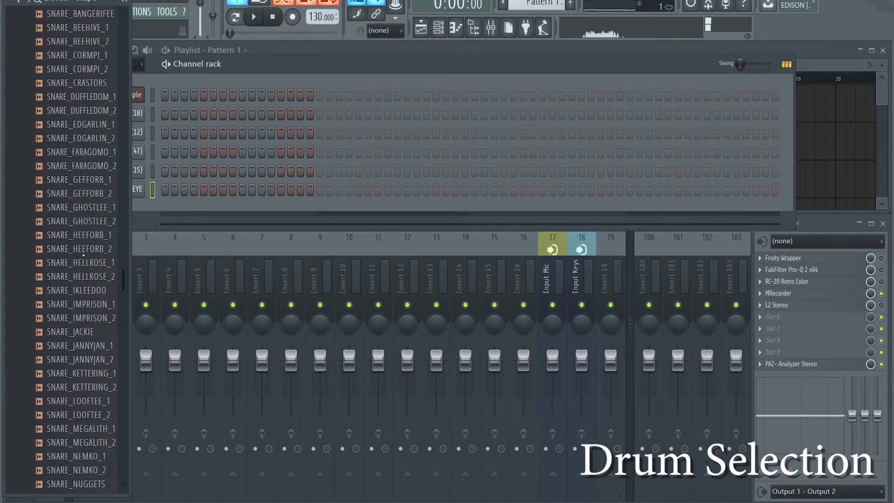
pyautogui.click(82, 248)
pyautogui.scroll(-6, 83, 261)
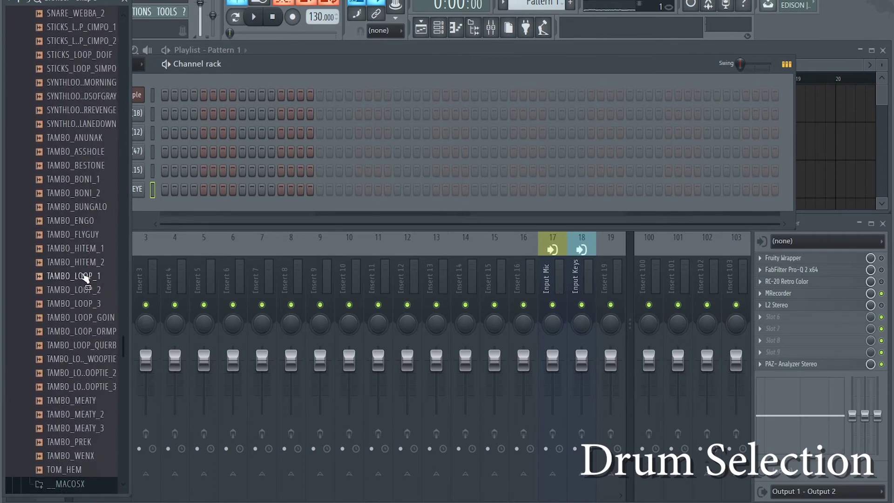
pyautogui.click(85, 250)
pyautogui.click(84, 207)
pyautogui.click(83, 193)
pyautogui.click(82, 168)
pyautogui.click(88, 157)
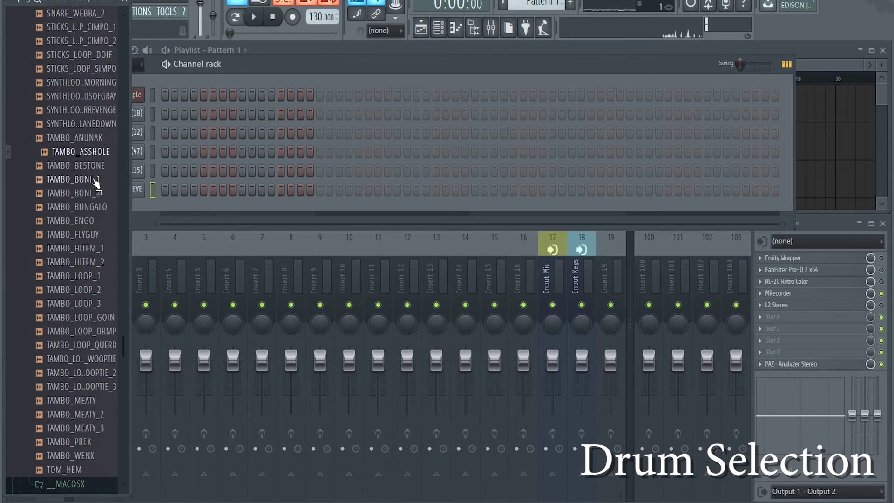
# Audition more percussive samples and the grunt sounds further up in the BLAP-KIT VOLUME 7 folder
pyautogui.scroll(2, 93, 180)
pyautogui.click(91, 224)
pyautogui.scroll(2, 92, 226)
pyautogui.scroll(15, 93, 228)
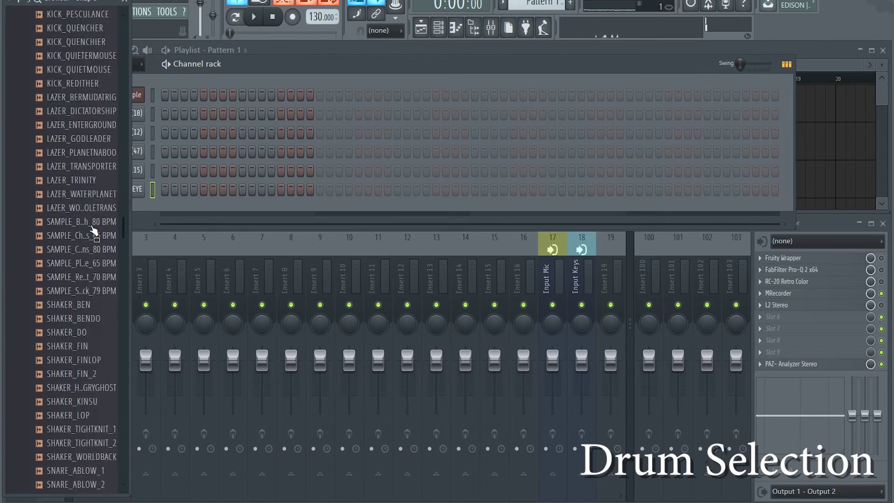
pyautogui.click(67, 248)
pyautogui.click(72, 262)
pyautogui.click(74, 276)
pyautogui.click(78, 332)
pyautogui.click(84, 346)
pyautogui.click(96, 359)
pyautogui.scroll(8, 88, 330)
pyautogui.scroll(8, 90, 313)
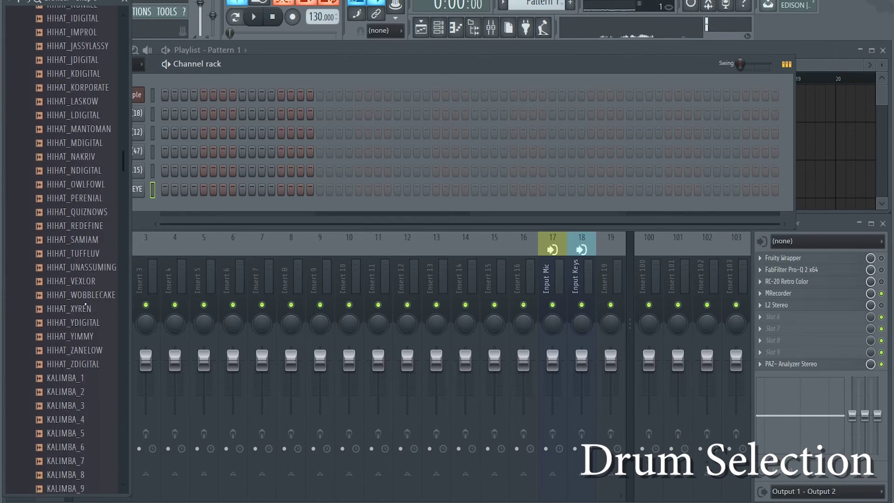
pyautogui.click(77, 428)
pyautogui.click(79, 441)
pyautogui.scroll(12, 72, 337)
pyautogui.scroll(2, 74, 336)
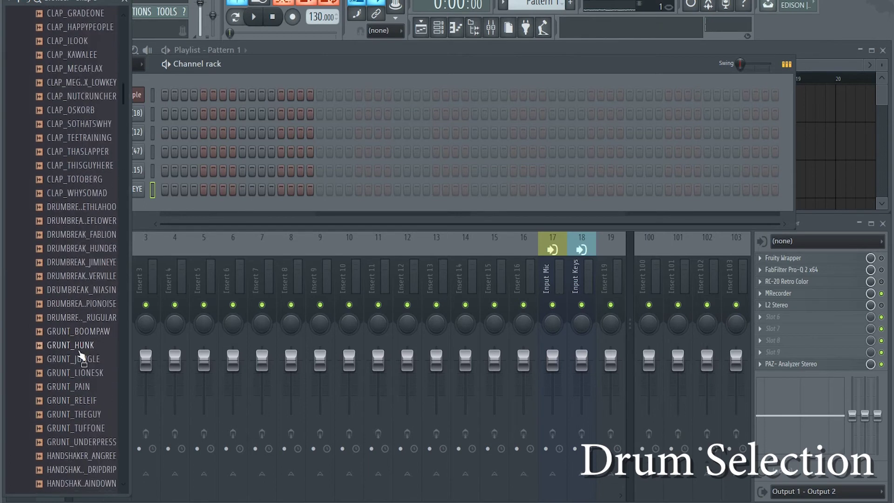
pyautogui.click(88, 387)
pyautogui.click(92, 400)
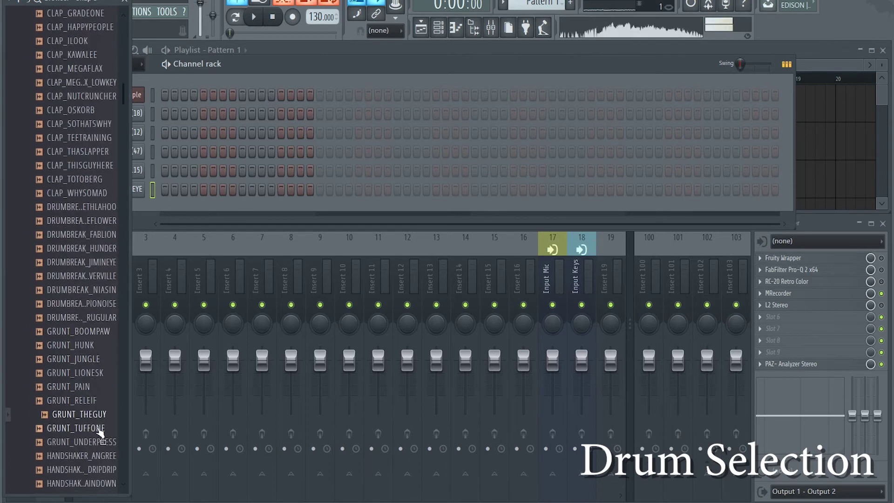
# Audition the handshaker samples in BLAP-KIT VOLUME 7 and load HANDSHAKER_DRIPDRIP into the sixth channel in place of the snare
pyautogui.scroll(-4, 79, 354)
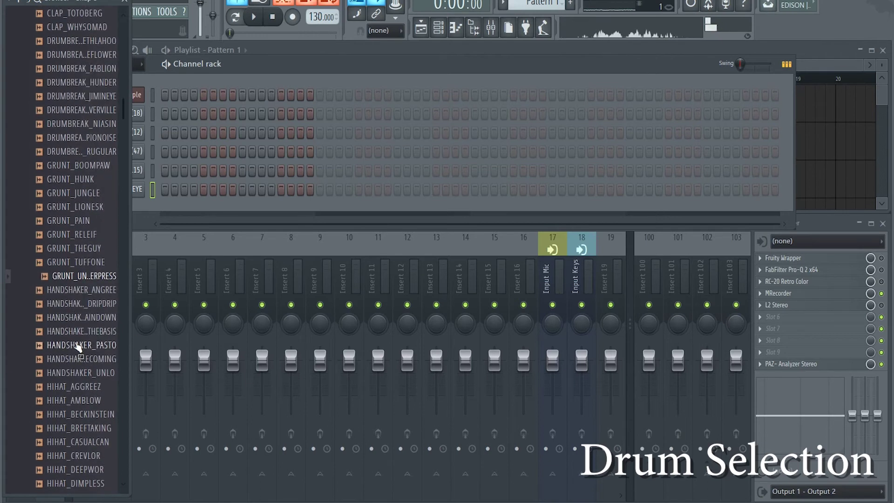
pyautogui.click(84, 302)
pyautogui.click(88, 321)
pyautogui.click(88, 332)
pyautogui.click(90, 345)
# Collapse the VOLUME 7 folder and open the sample list of Illmind BLAP-KIT VOLUME 9 at its percussion section
pyautogui.scroll(1, 95, 346)
pyautogui.scroll(15, 96, 346)
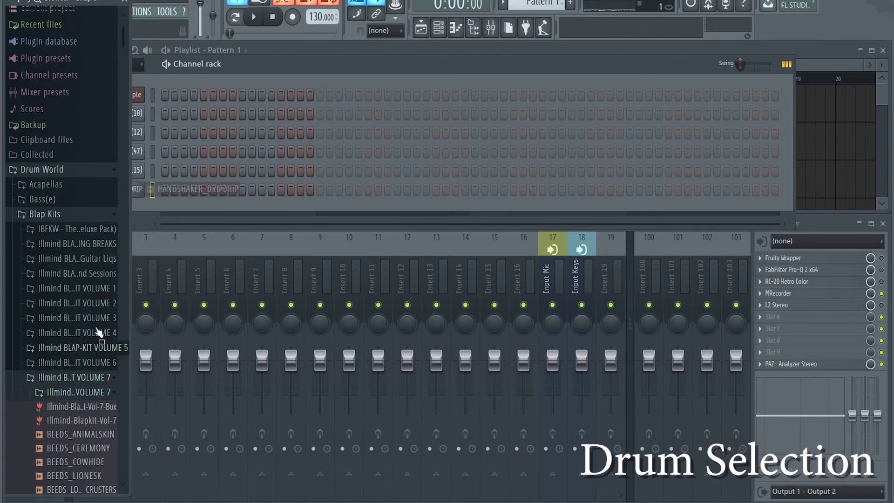
pyautogui.click(91, 454)
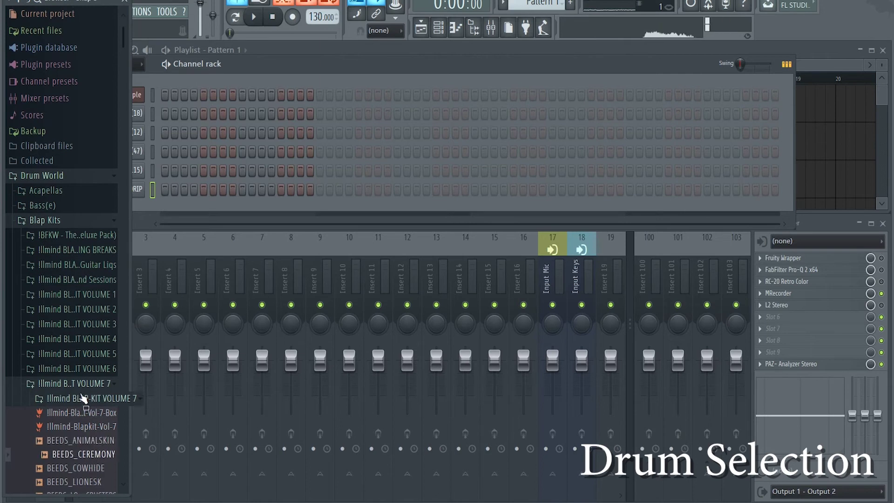
pyautogui.click(79, 385)
pyautogui.click(85, 415)
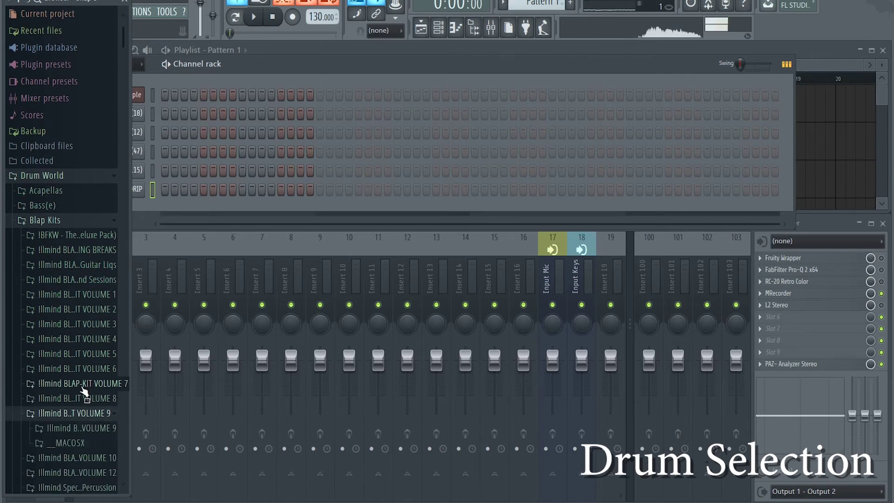
pyautogui.scroll(-4, 83, 359)
pyautogui.click(94, 264)
pyautogui.scroll(-10, 86, 291)
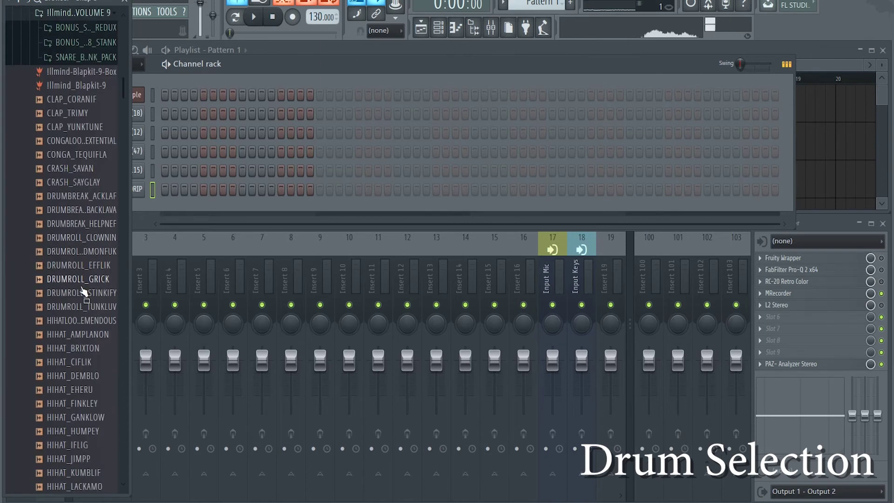
pyautogui.scroll(-20, 84, 291)
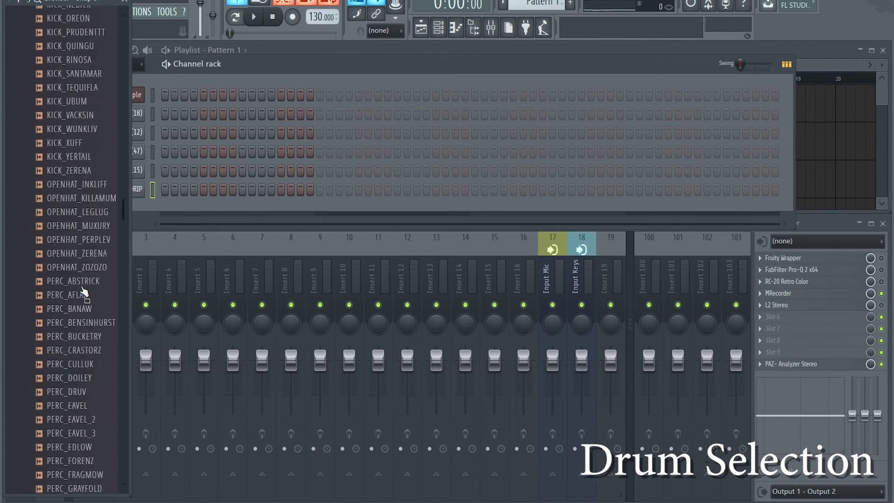
# Audition the percussion samples around the start of the PERC group in the BLAP-KIT VOLUME 9 folder
pyautogui.click(77, 212)
pyautogui.click(76, 182)
pyautogui.click(78, 168)
pyautogui.click(74, 154)
pyautogui.click(72, 140)
pyautogui.click(72, 126)
pyautogui.click(69, 113)
pyautogui.click(65, 99)
pyautogui.click(64, 91)
# Audition PERC_BANAW, load it into a new channel and close its channel settings
pyautogui.click(73, 113)
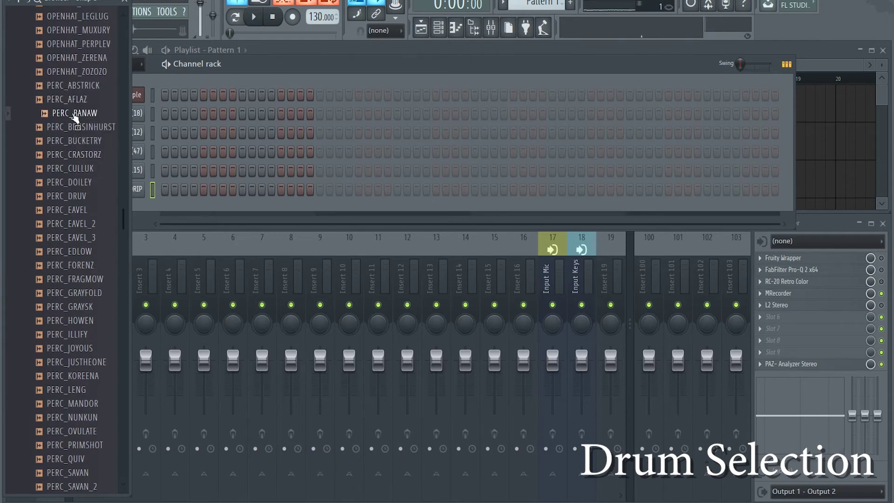
pyautogui.rightClick(73, 116)
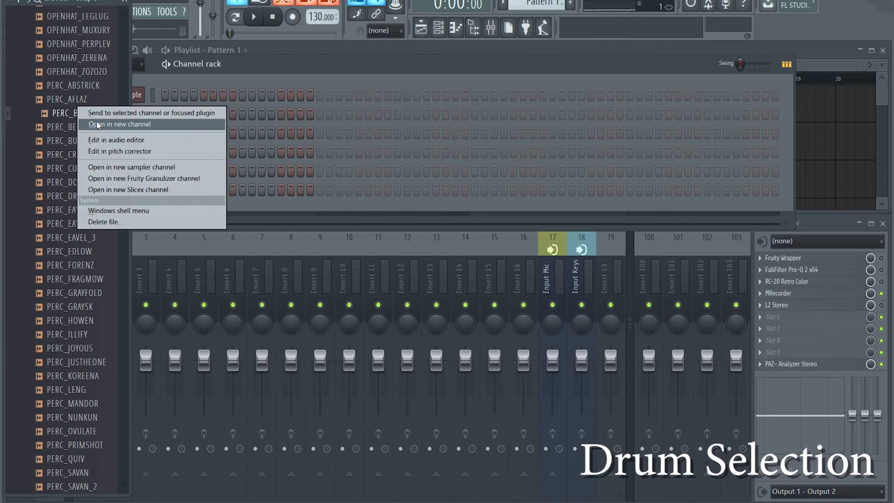
pyautogui.click(106, 125)
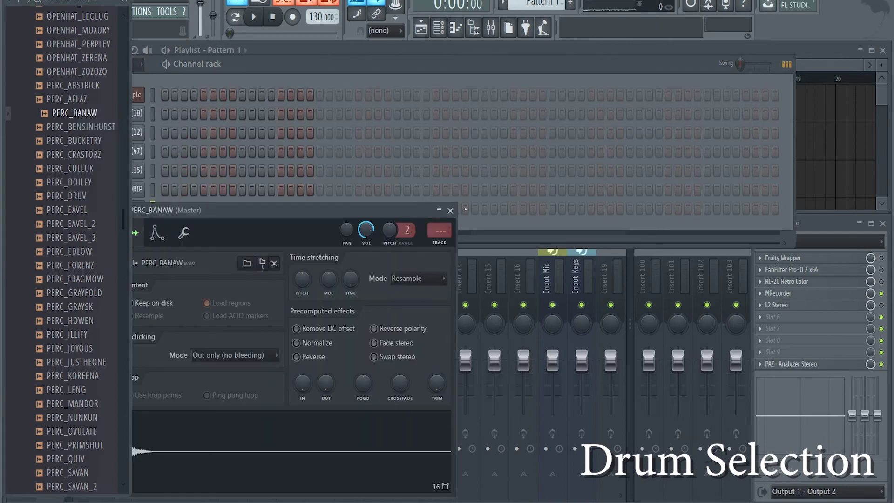
pyautogui.click(450, 211)
# Audition further percussion samples around PERC_SAVAN, load PERC_OVULATE into a new channel and close its settings
pyautogui.scroll(-8, 90, 299)
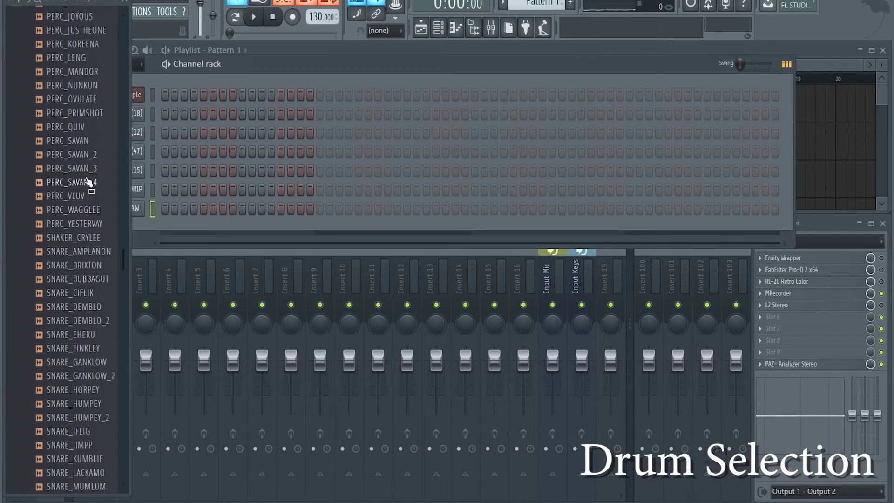
pyautogui.click(81, 153)
pyautogui.click(77, 131)
pyautogui.press('Up')
pyautogui.press('Up')
pyautogui.press('Up')
pyautogui.press('Up')
pyautogui.click(85, 100)
pyautogui.rightClick(87, 105)
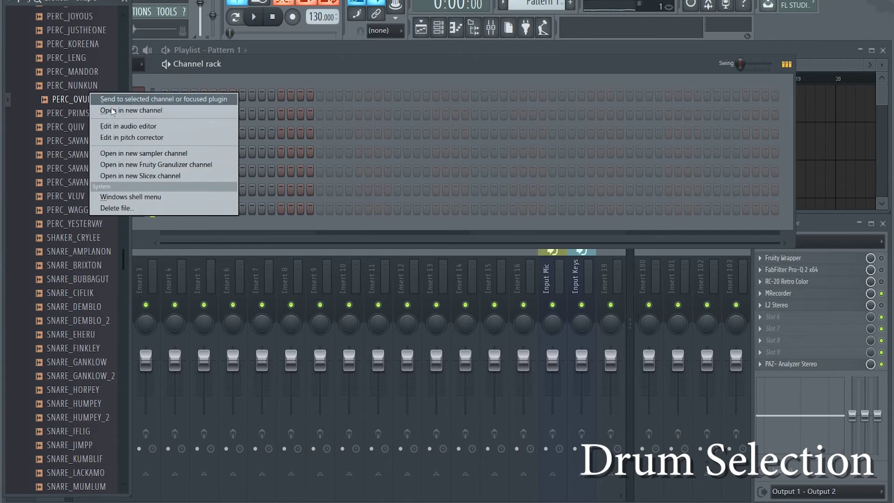
pyautogui.click(116, 110)
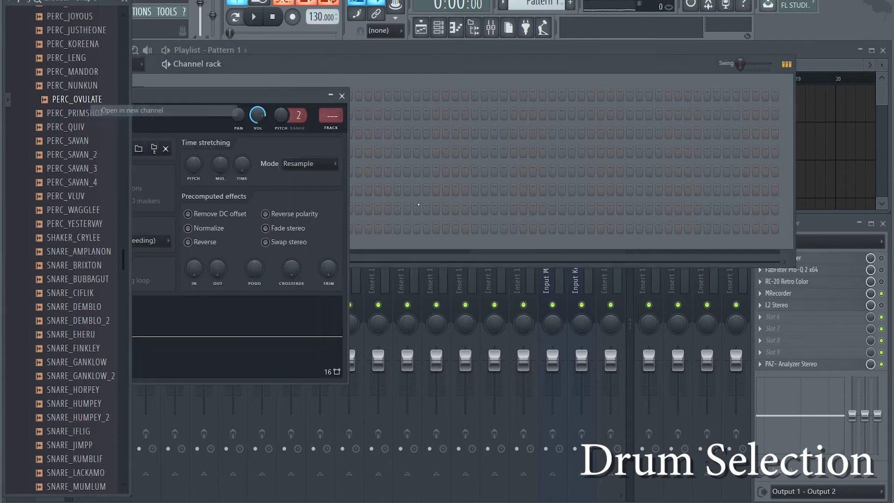
pyautogui.click(342, 96)
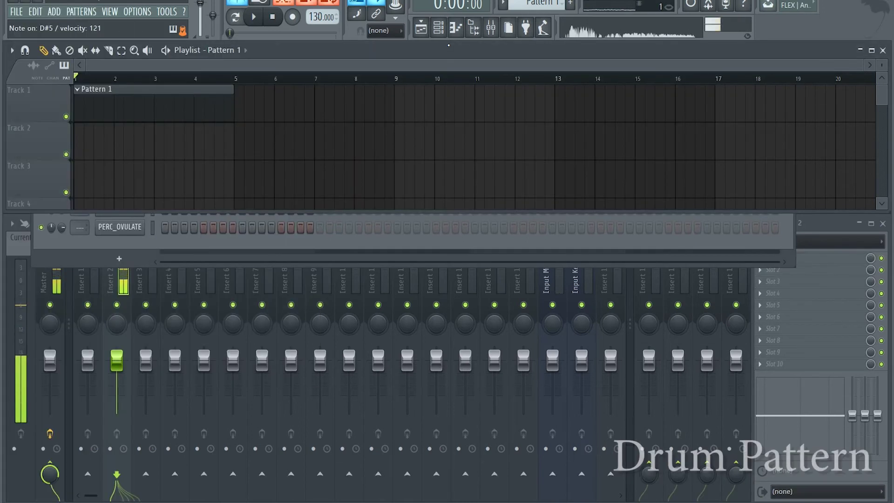
# Try a live kick take with no snapping and cut its recorded notes from the Kick channel
pyautogui.press('space')
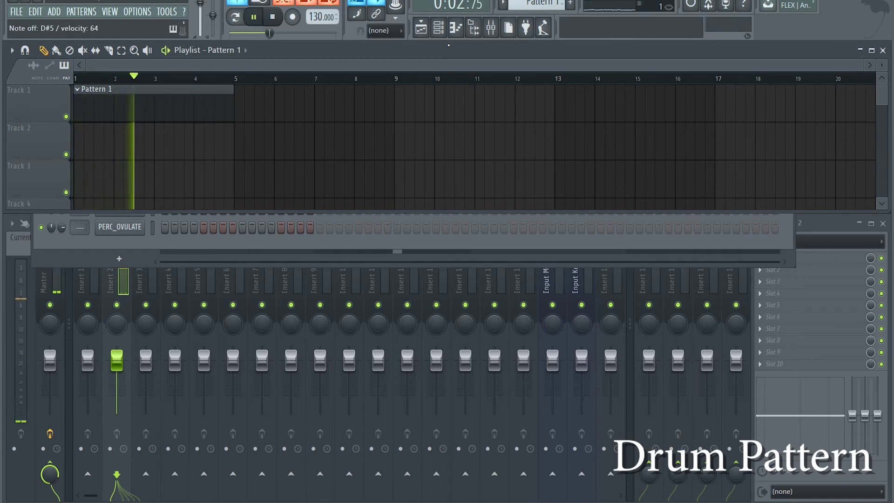
pyautogui.press('space')
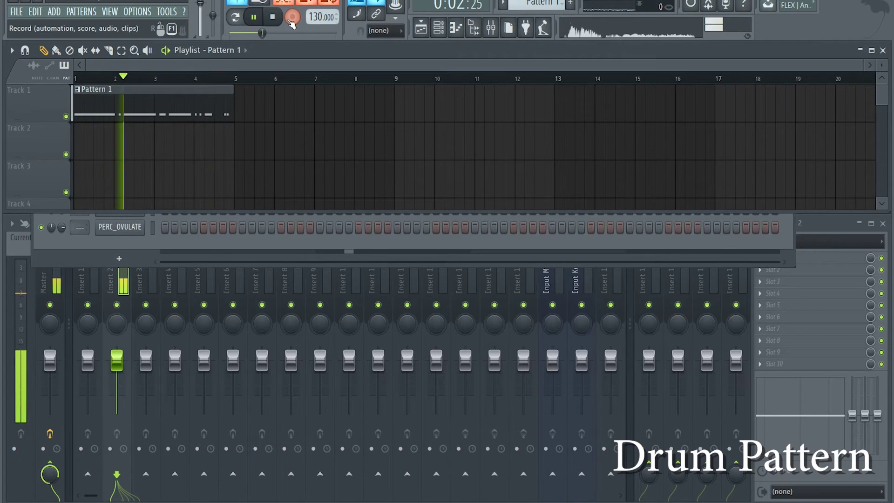
pyautogui.click(438, 28)
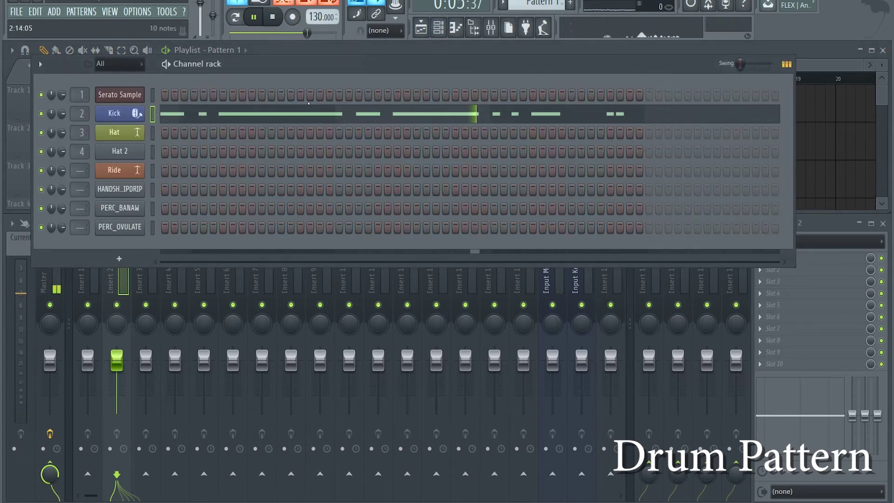
pyautogui.press('space')
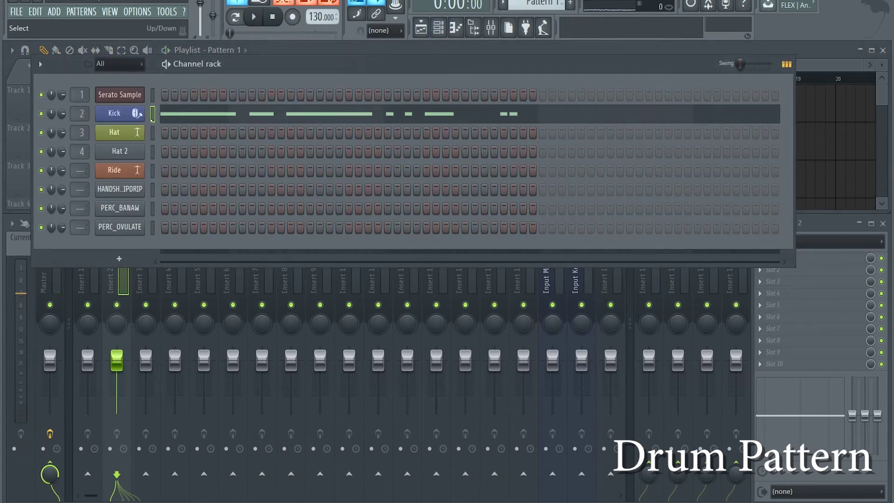
pyautogui.rightClick(135, 115)
pyautogui.click(279, 113)
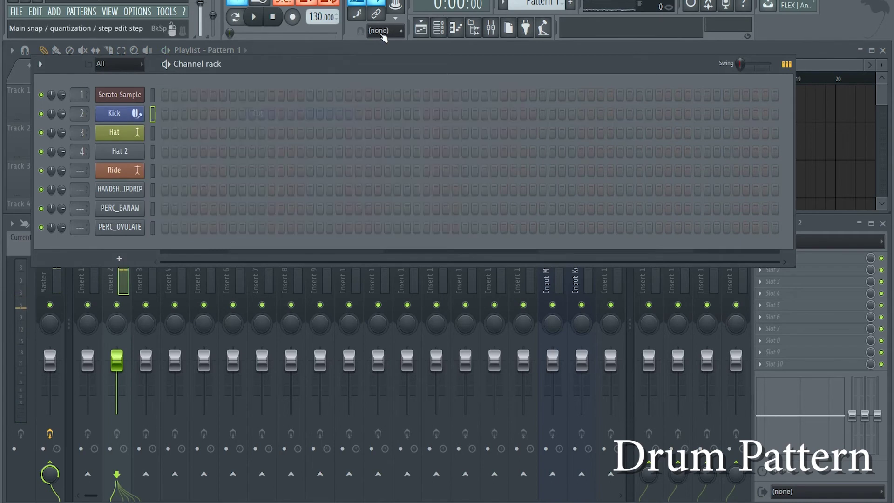
# Set the main snap to 1/4 step and record the kick pattern live on the Kick channel
pyautogui.click(383, 31)
pyautogui.click(387, 95)
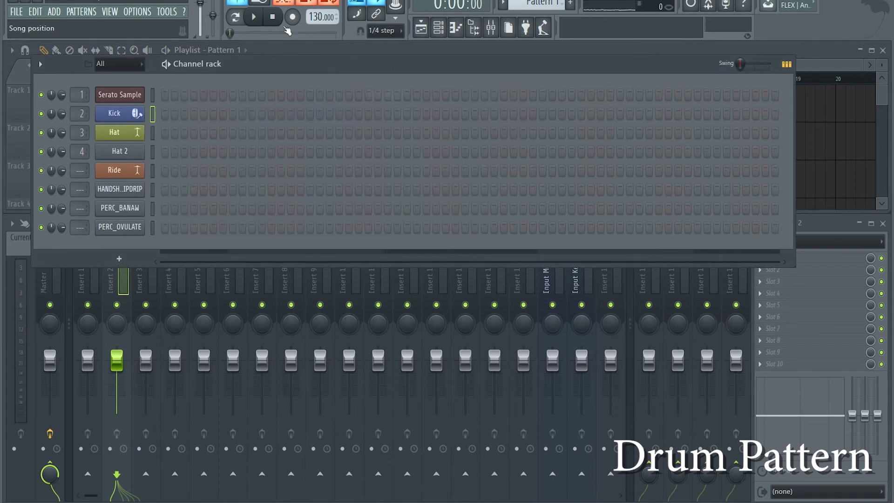
pyautogui.click(293, 17)
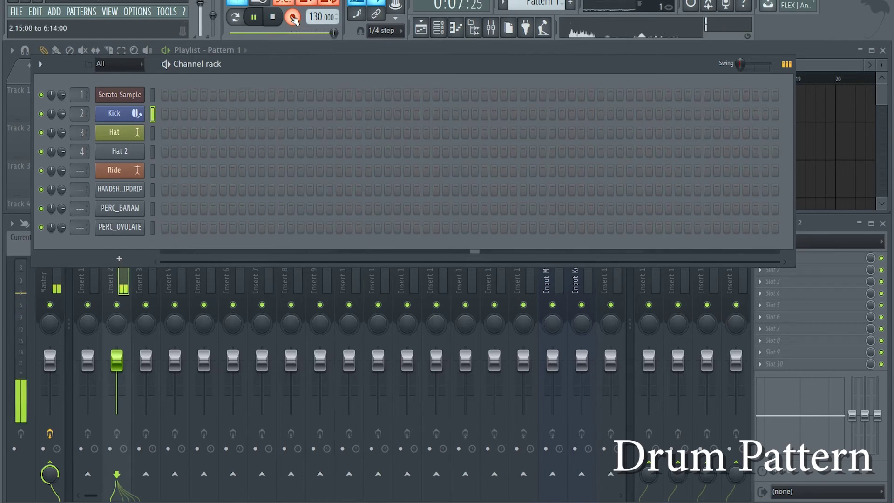
pyautogui.click(293, 19)
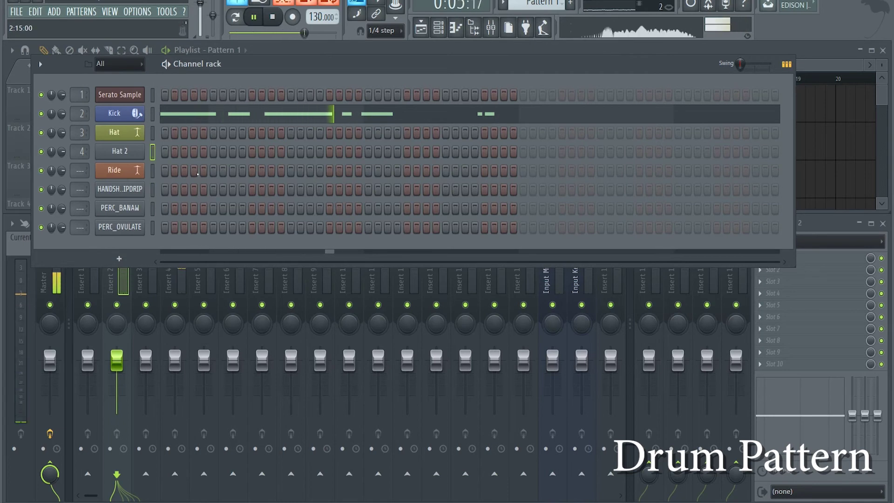
pyautogui.press('space')
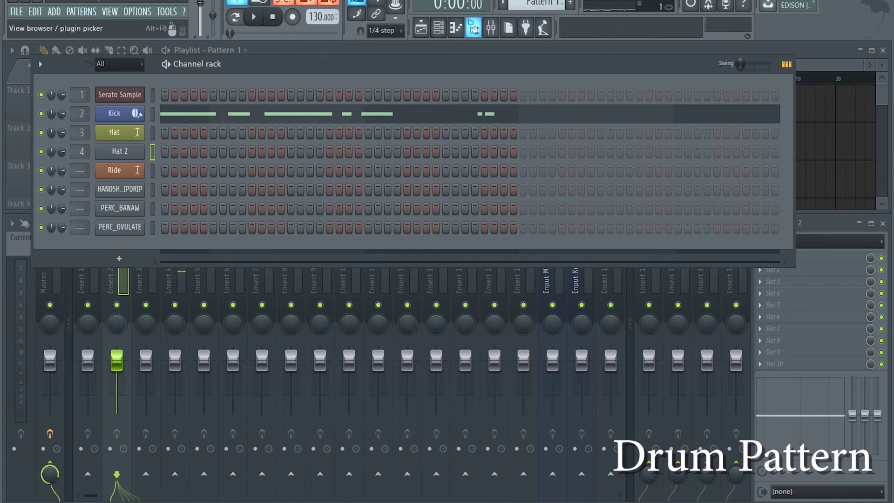
# Reopen the sample browser and audition the snare samples in BLAP-KIT VOLUME 9
pyautogui.click(475, 29)
pyautogui.scroll(-8, 70, 131)
pyautogui.click(74, 136)
pyautogui.click(87, 122)
pyautogui.click(87, 109)
pyautogui.click(85, 95)
pyautogui.click(85, 81)
pyautogui.click(84, 67)
pyautogui.click(83, 53)
pyautogui.click(83, 39)
pyautogui.click(82, 26)
# Add SNARE_EHERU as a new channel at the end of the rack and record its snare pattern
pyautogui.click(82, 12)
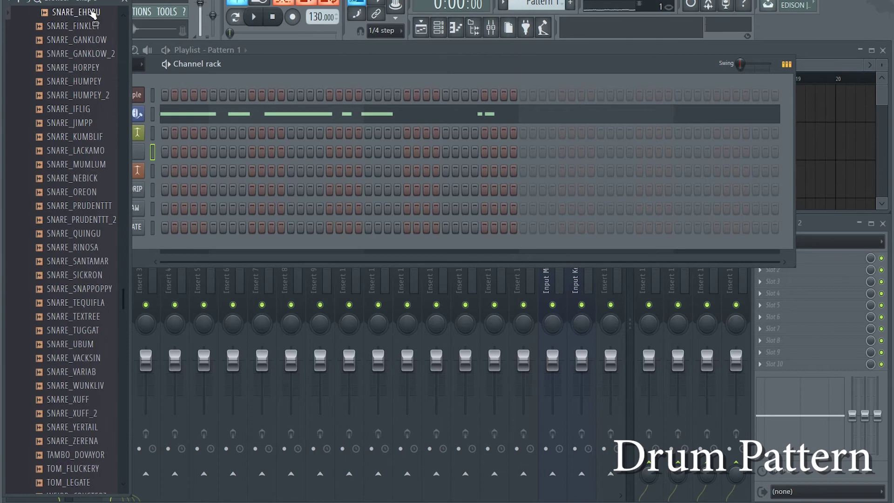
pyautogui.moveTo(92, 25); pyautogui.dragTo(135, 253)
pyautogui.click(124, 1)
pyautogui.press('r')
pyautogui.press('space')
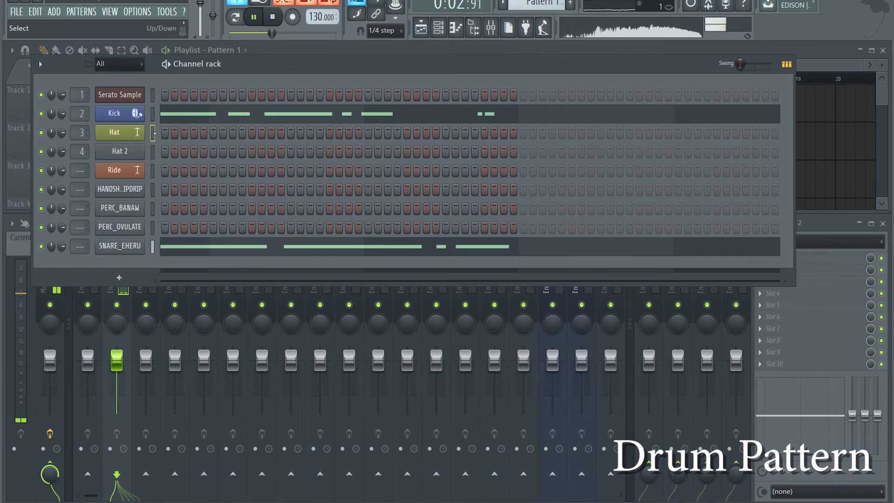
# Set the main snap to (none) and record the hi-hat pattern live on the Hat channel
pyautogui.click(383, 30)
pyautogui.click(379, 71)
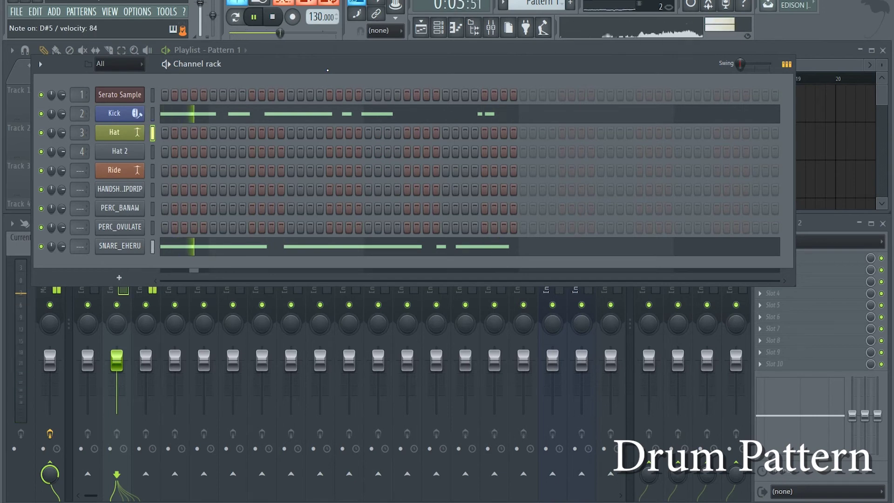
pyautogui.press('r')
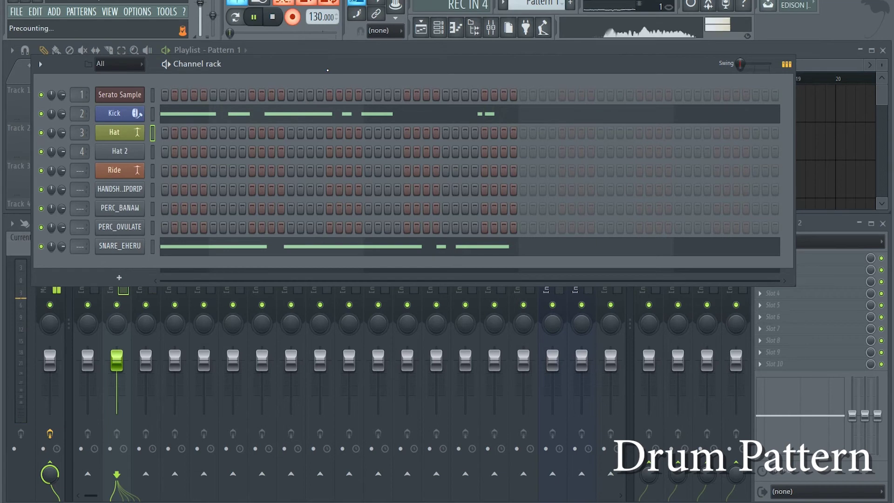
pyautogui.press('d')
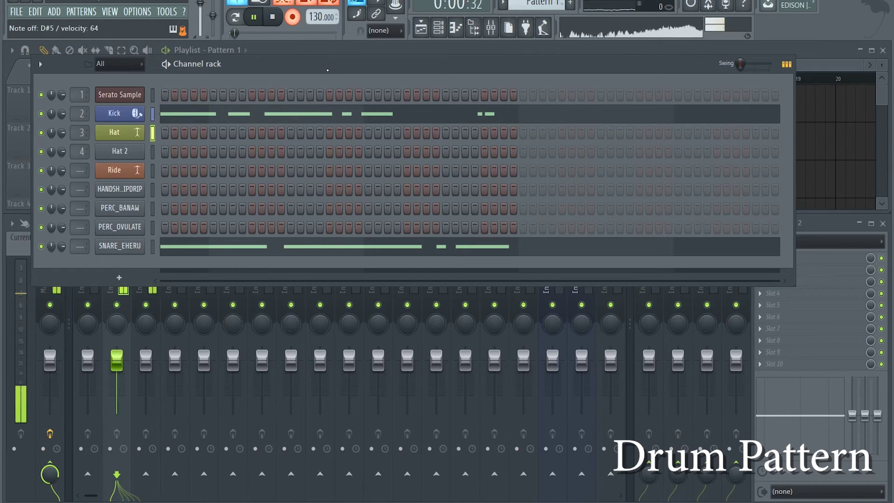
pyautogui.press('d')
pyautogui.press('d')
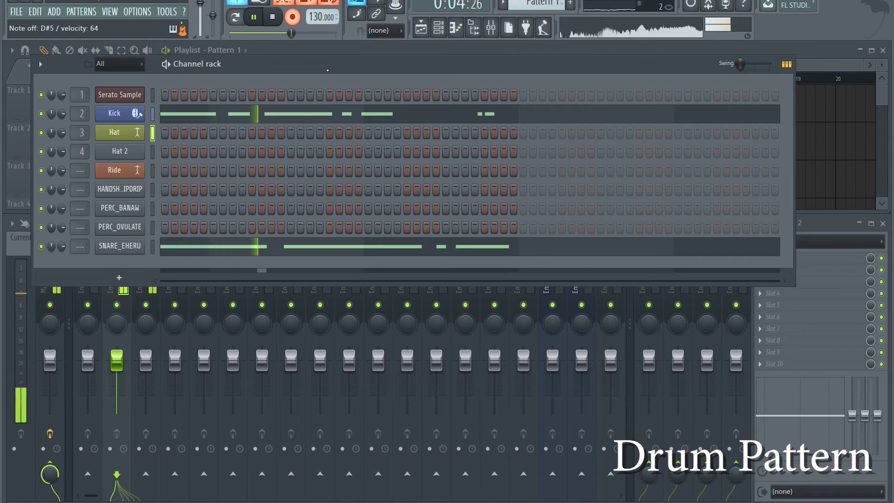
pyautogui.press('d')
pyautogui.press('d')
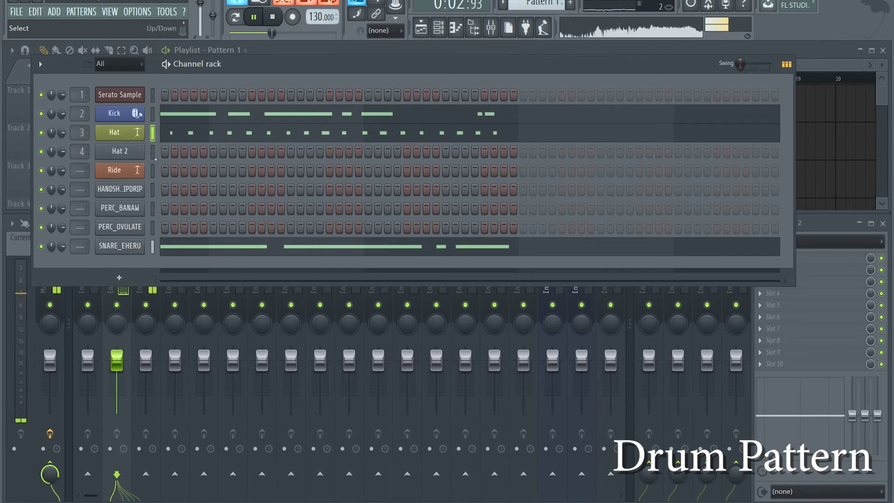
# Rehearse the second hi-hat over playback and record its pattern on the Hat 2 channel
pyautogui.press('d')
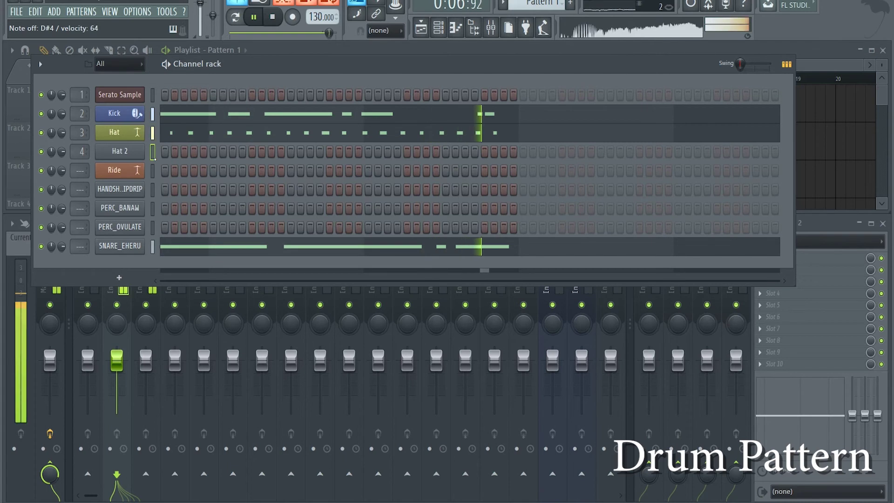
pyautogui.press('space')
pyautogui.press('r')
pyautogui.press('space')
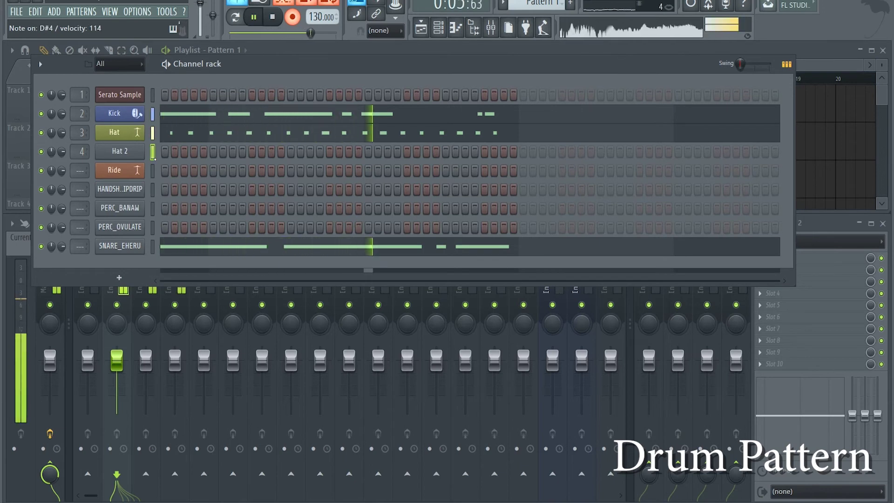
pyautogui.press('r')
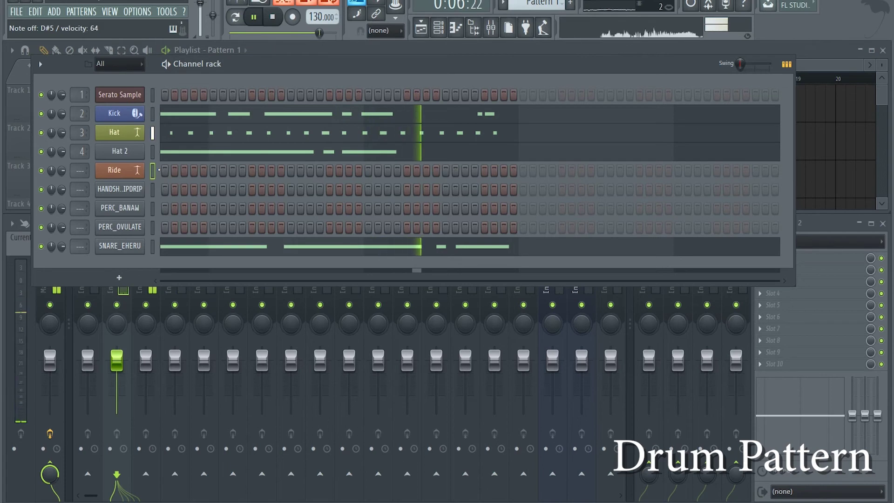
# Try recording a ride take over the drums and cut the note data from the Ride channel
pyautogui.press('space')
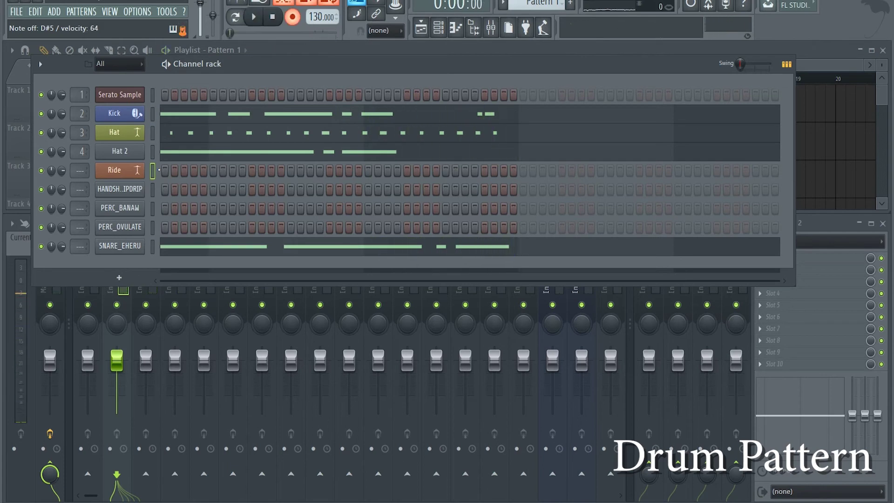
pyautogui.press('space')
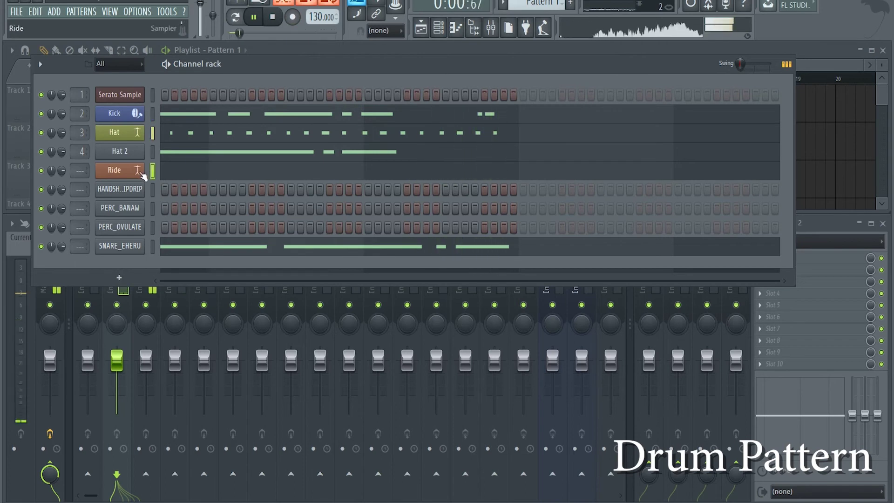
pyautogui.rightClick(126, 176)
pyautogui.moveTo(172, 169)
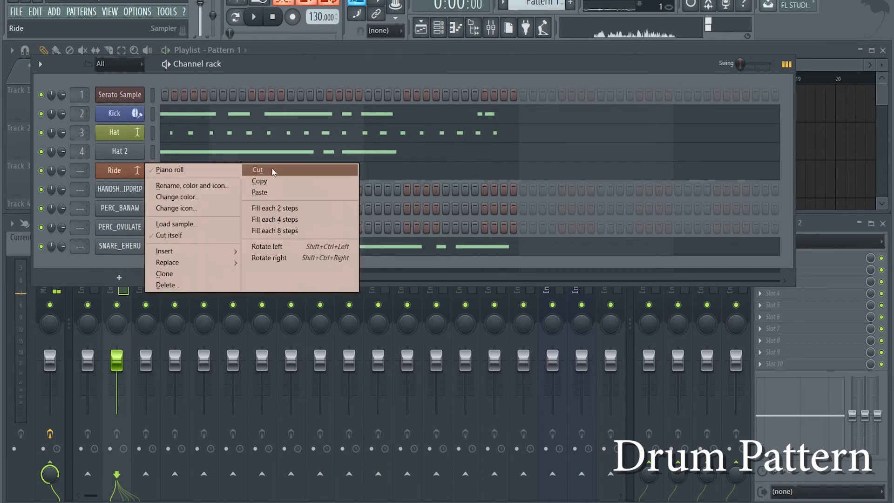
pyautogui.click(257, 171)
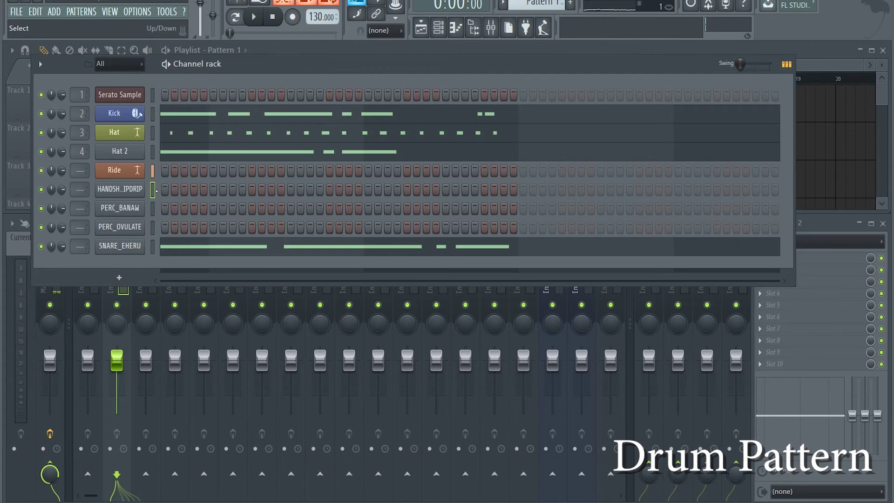
# Play back the drum pattern and open the channel settings of the HANDSHAKER_DRIPDRIP sample
pyautogui.press('space')
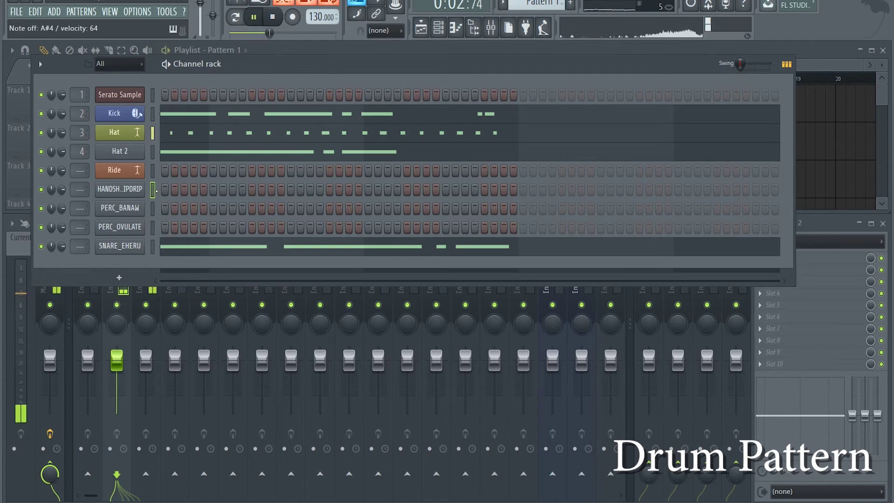
pyautogui.click(140, 192)
pyautogui.press('space')
pyautogui.moveTo(420, 366)
pyautogui.mouseDown()
pyautogui.moveTo(420, 349)
pyautogui.moveTo(420, 367)
pyautogui.mouseUp()
pyautogui.rightClick(249, 435)
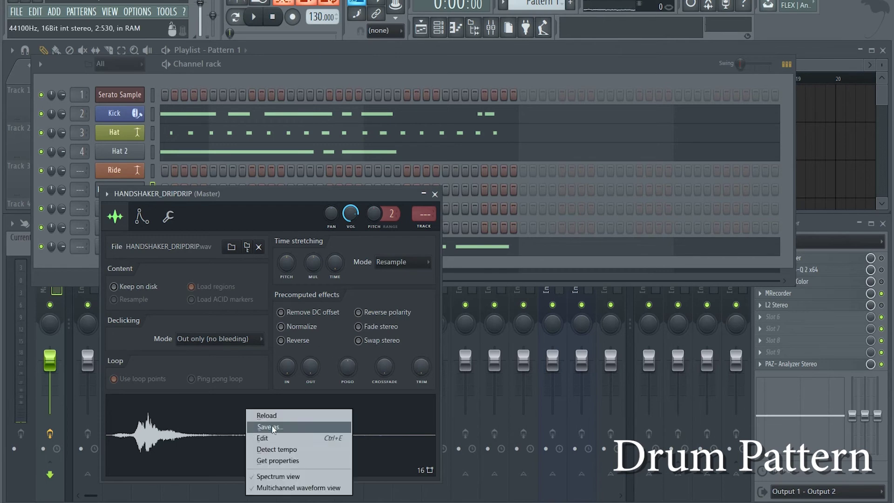
pyautogui.click(272, 427)
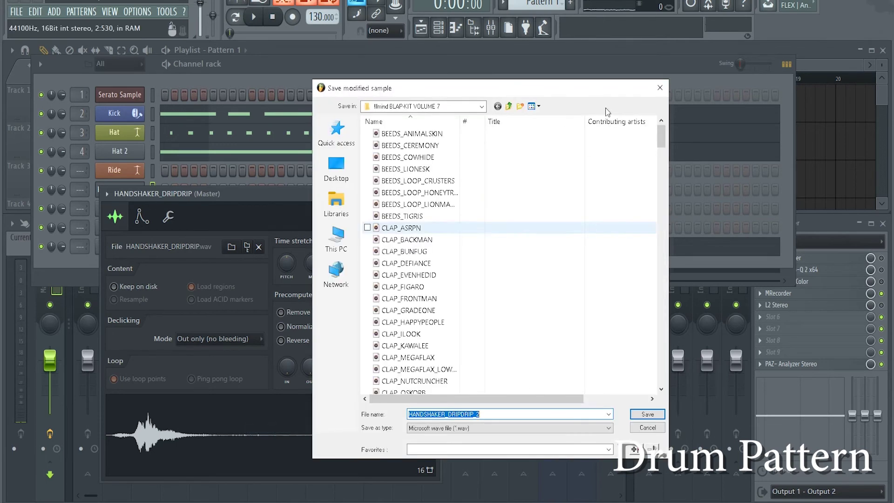
pyautogui.click(662, 93)
# Open the HANDSHAKER_DRIPDRIP waveform in Edison for editing
pyautogui.rightClick(236, 428)
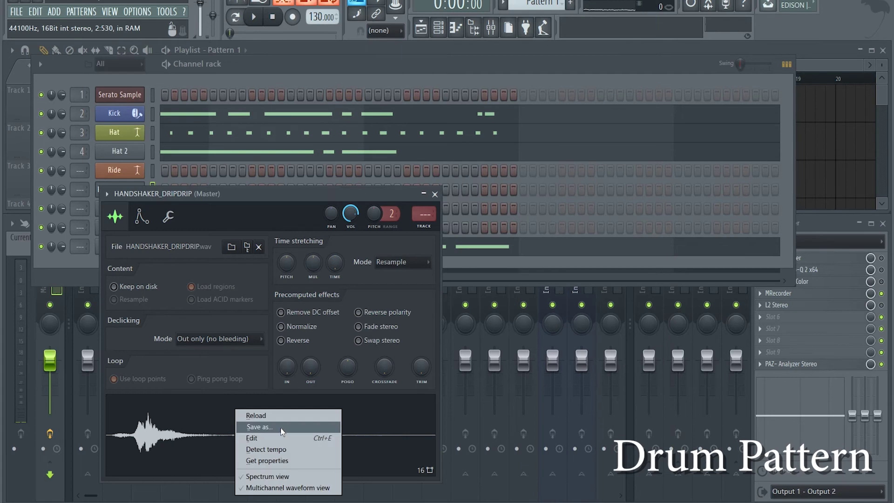
pyautogui.click(278, 437)
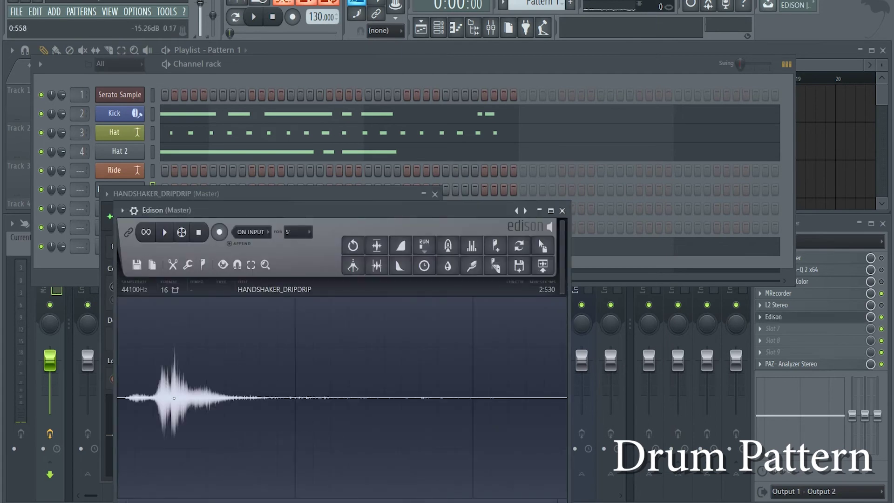
# Trim the slow lead-in from the HANDSHAKER_DRIPDRIP waveform by deleting the range from 0:000 to 0:237
pyautogui.moveTo(154, 395); pyautogui.dragTo(118, 401)
pyautogui.scroll(3, 147, 406)
pyautogui.moveTo(179, 406); pyautogui.dragTo(205, 406)
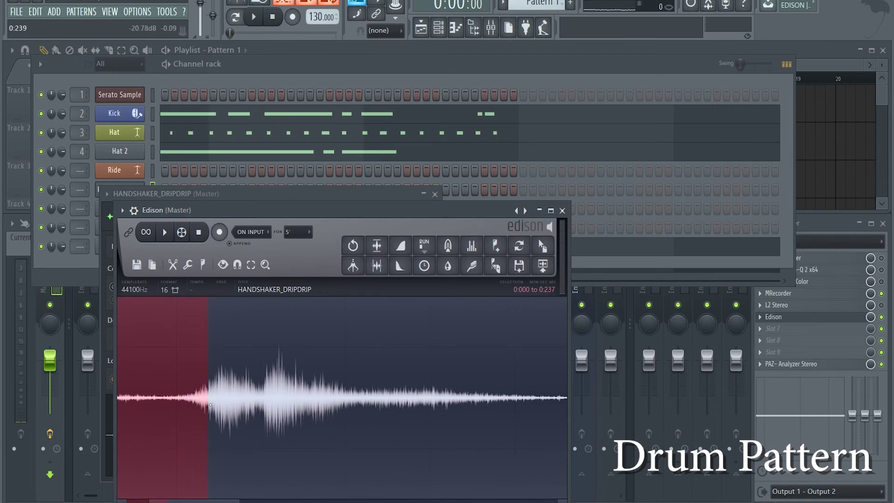
pyautogui.press('Delete')
# Load the trimmed waveform back into the HANDSHAKER_DRIPDRIP sampler channel and close Edison
pyautogui.moveTo(324, 209); pyautogui.dragTo(694, 142)
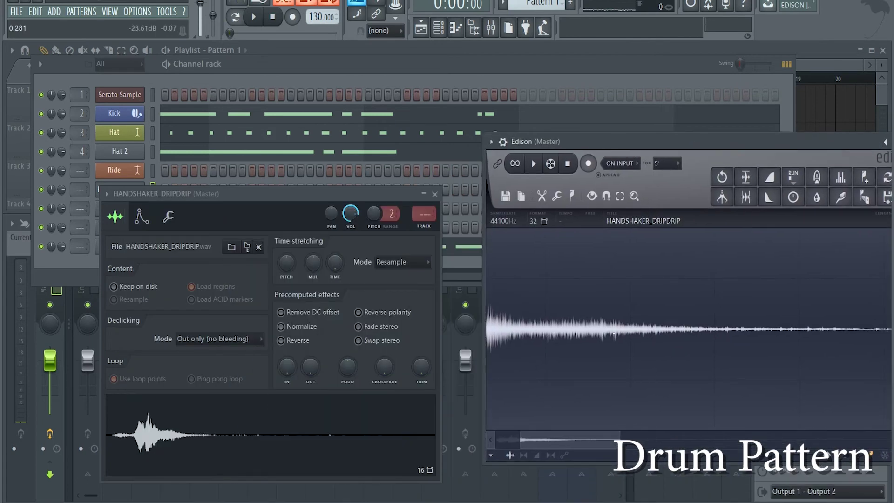
pyautogui.moveTo(875, 159); pyautogui.dragTo(336, 431)
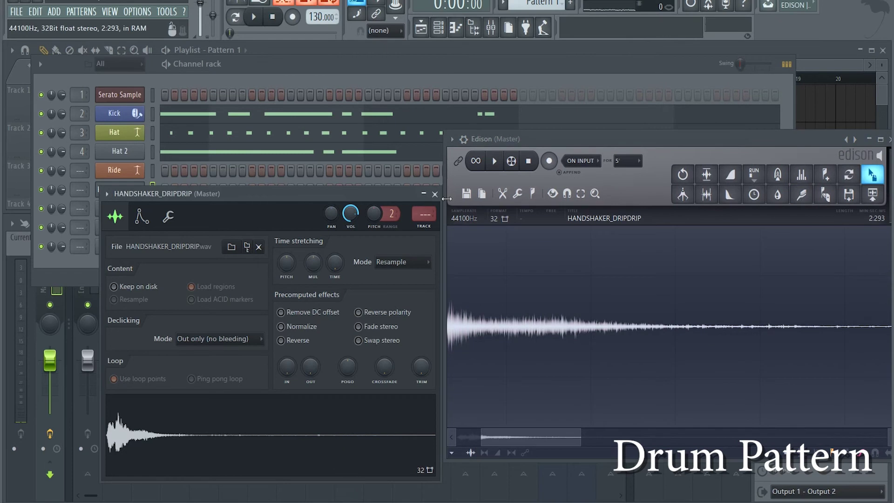
pyautogui.click(890, 139)
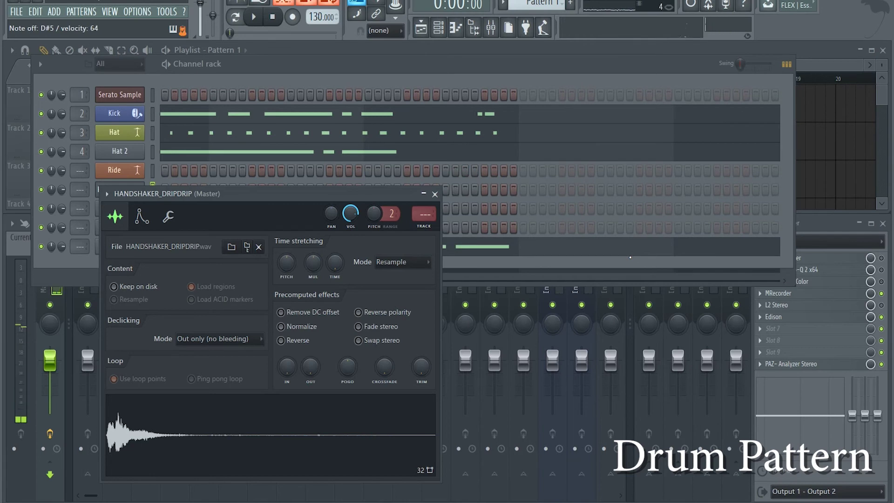
# Record the HANDSHAKER_DRIPDRIP pattern over the drums, undoing an unwanted take, and close its channel settings
pyautogui.press('r')
pyautogui.press('space')
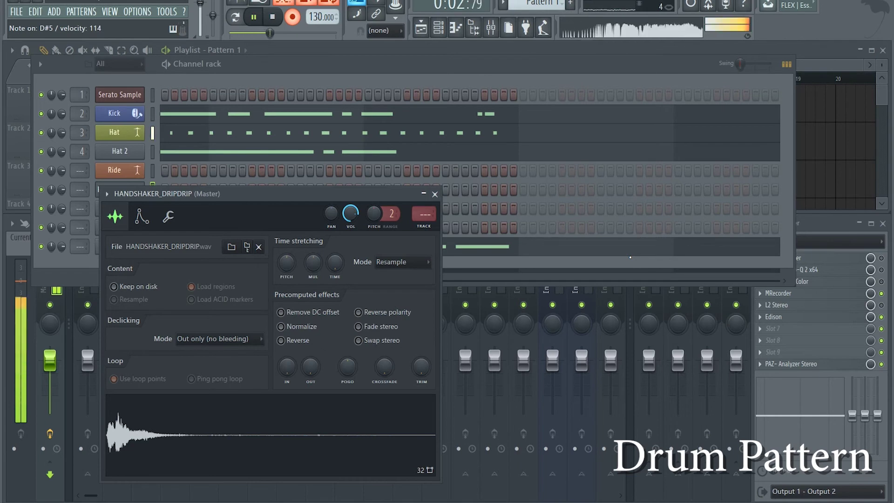
pyautogui.press('space')
pyautogui.press('space')
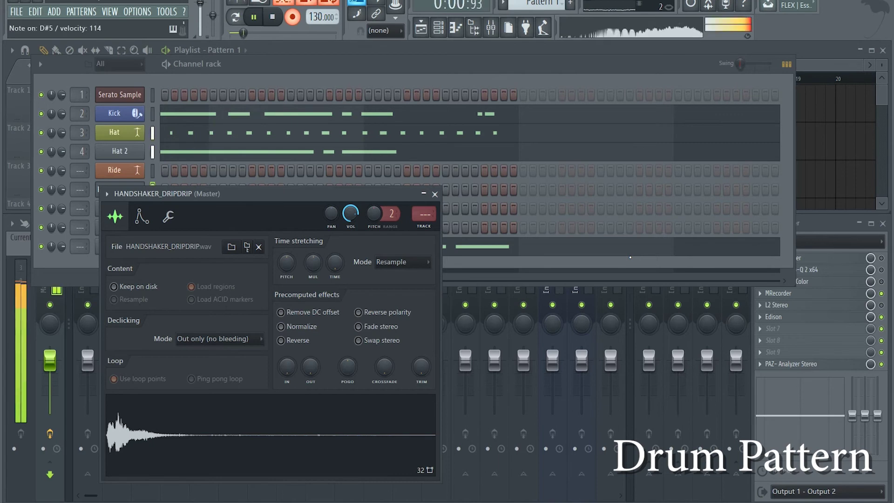
pyautogui.press('space')
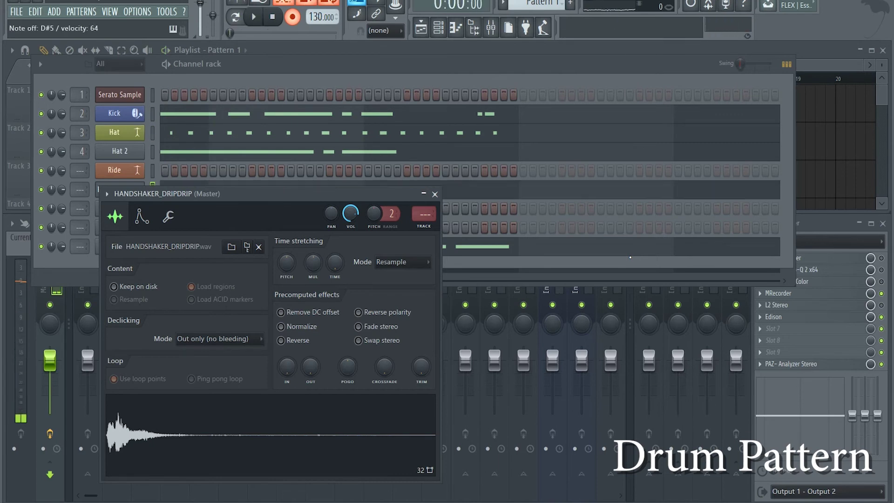
pyautogui.hotkey('ctrl', 'z')
pyautogui.press('space')
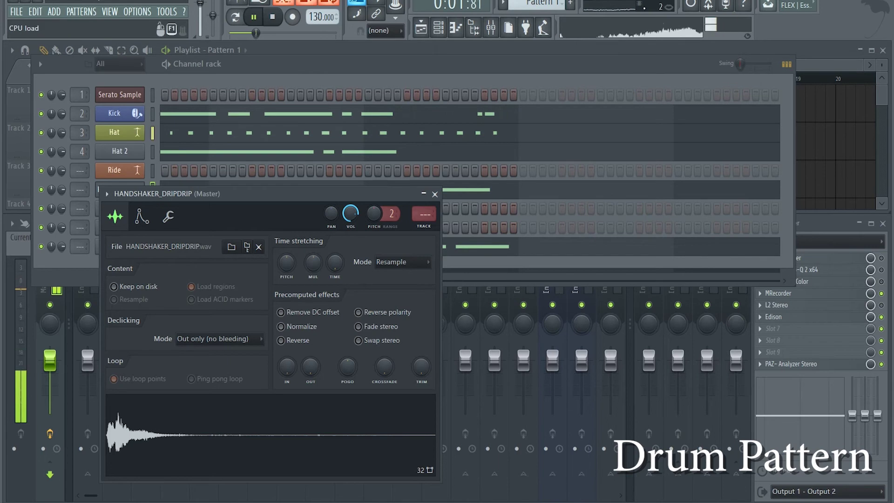
pyautogui.click(434, 194)
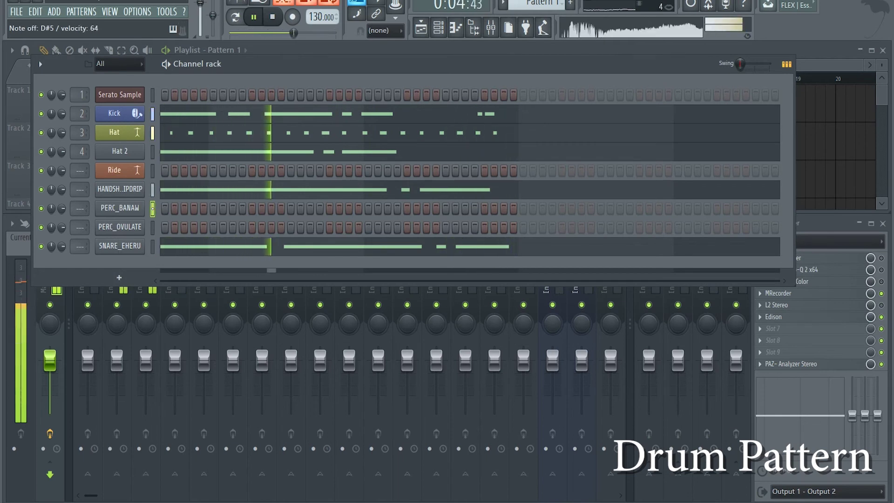
# Record a short PERC_BANAW part over the drum playback and name the pattern Drums
pyautogui.press('r')
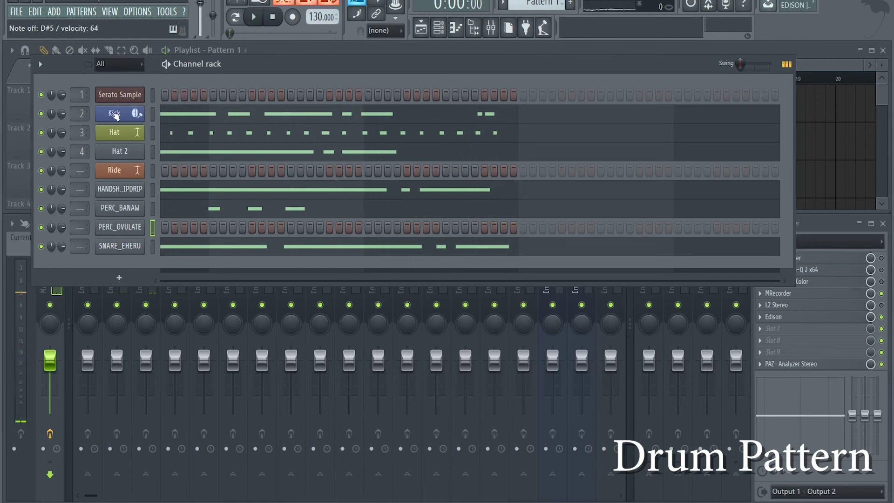
pyautogui.press('F2')
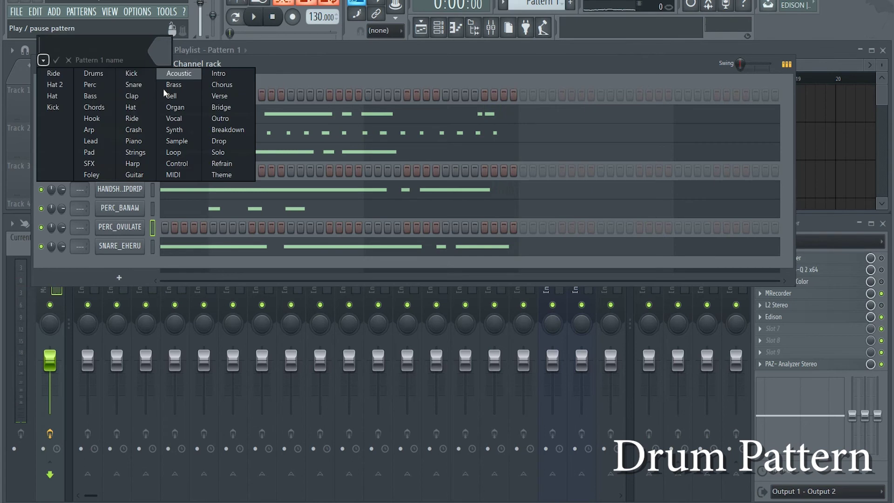
pyautogui.click(94, 73)
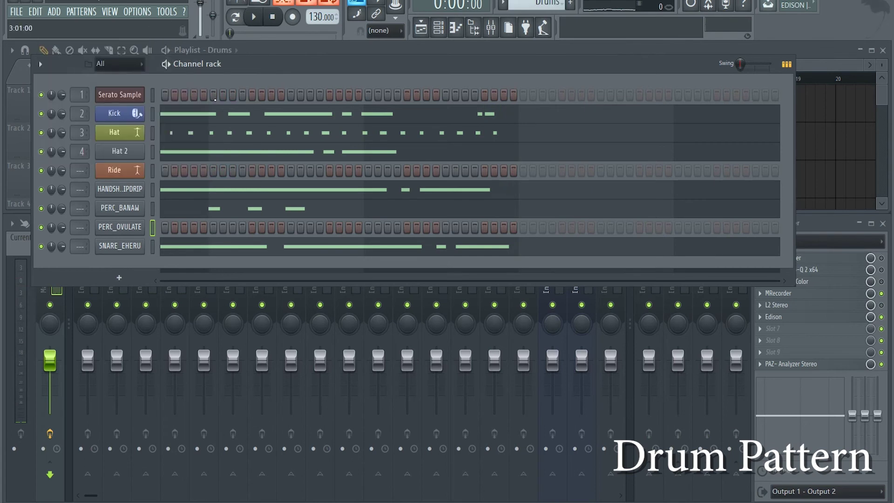
# Create Pattern 2 and record a chop sequence from the Serato Sample pads over the playing drums
pyautogui.press('F4')
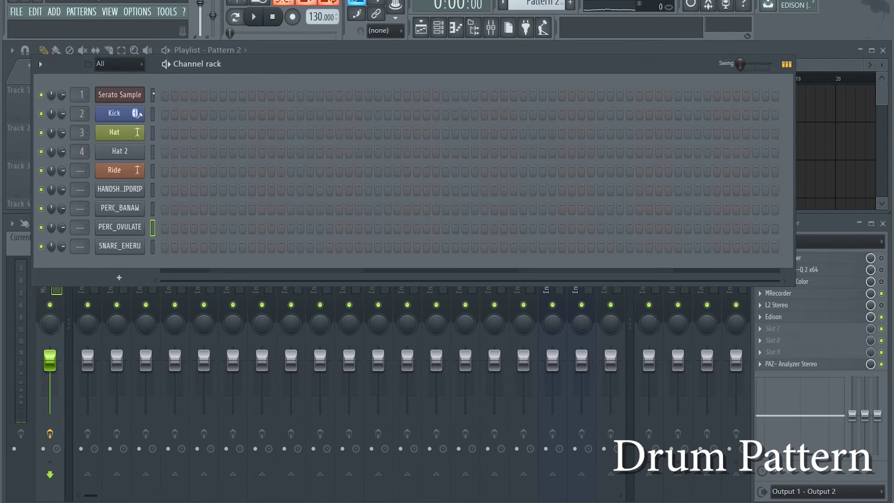
pyautogui.click(153, 94)
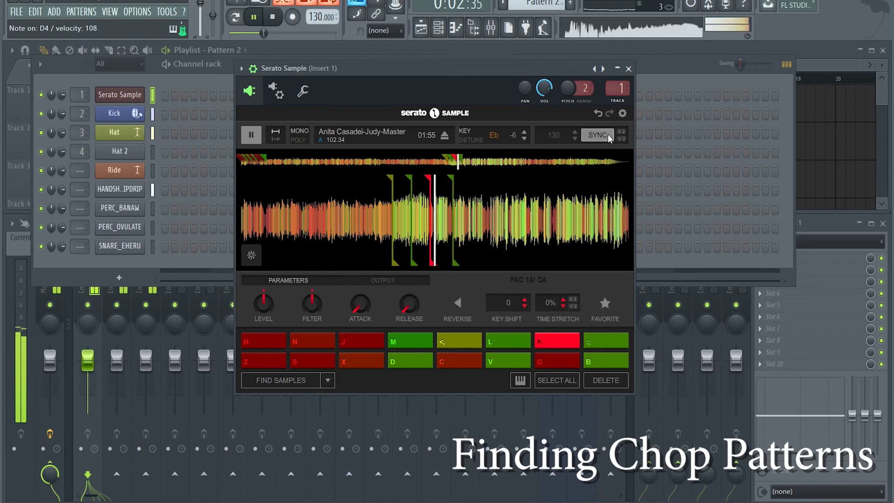
pyautogui.click(293, 17)
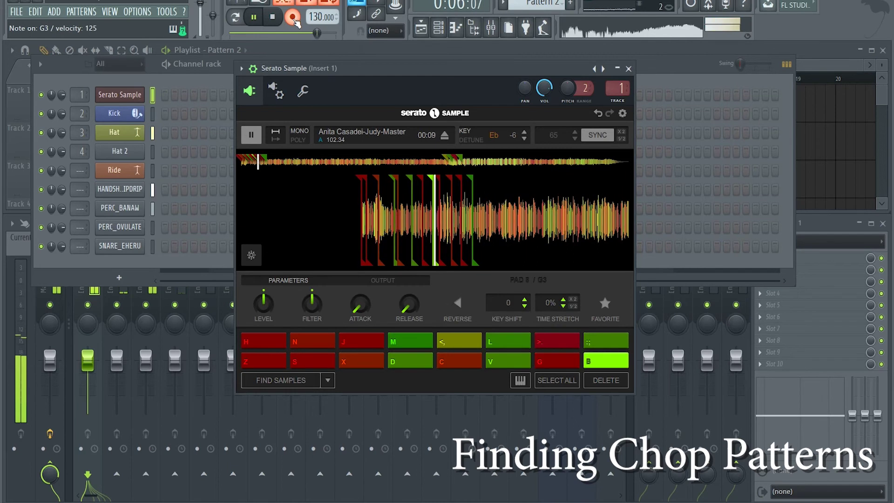
pyautogui.press('h')
pyautogui.press(';')
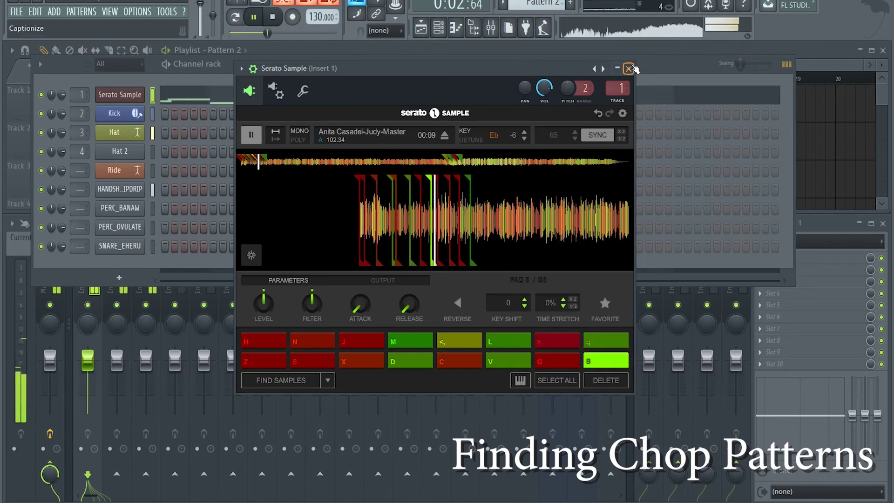
pyautogui.press('Escape')
# Tidy the Serato Sample notes: start the first F#3 at bar 1, extend the last G#3 to the D#4, and end the D#4 around bar 5
pyautogui.click(414, 101)
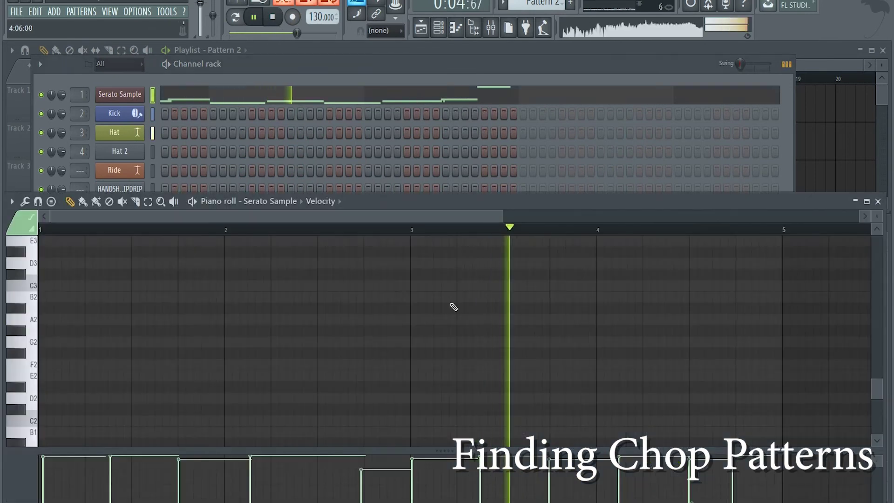
pyautogui.scroll(-5, 471, 327)
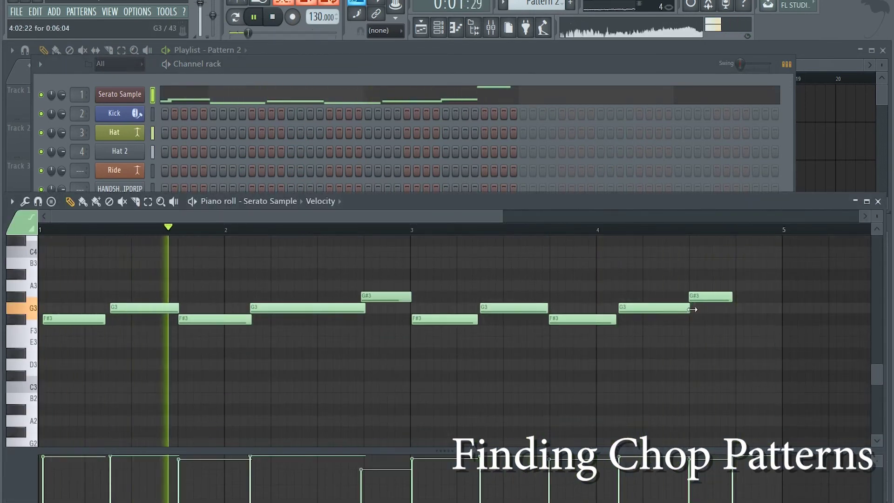
pyautogui.scroll(3, 716, 302)
pyautogui.moveTo(741, 320); pyautogui.dragTo(745, 320)
pyautogui.moveTo(731, 397); pyautogui.dragTo(735, 397)
pyautogui.moveTo(776, 322); pyautogui.dragTo(754, 323)
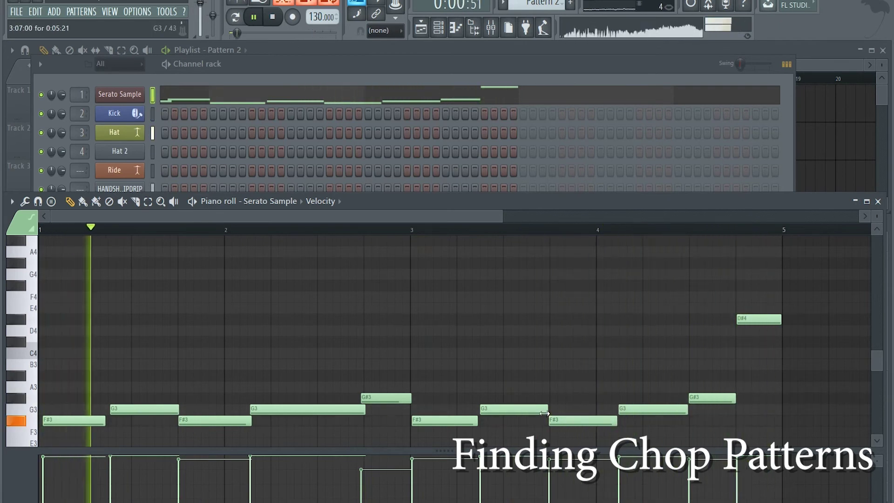
pyautogui.moveTo(89, 419); pyautogui.dragTo(106, 424)
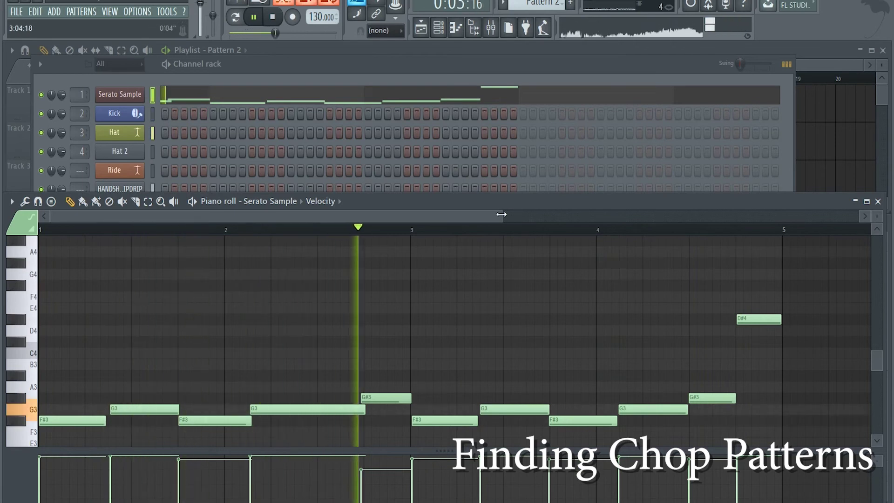
pyautogui.moveTo(502, 216); pyautogui.dragTo(868, 219)
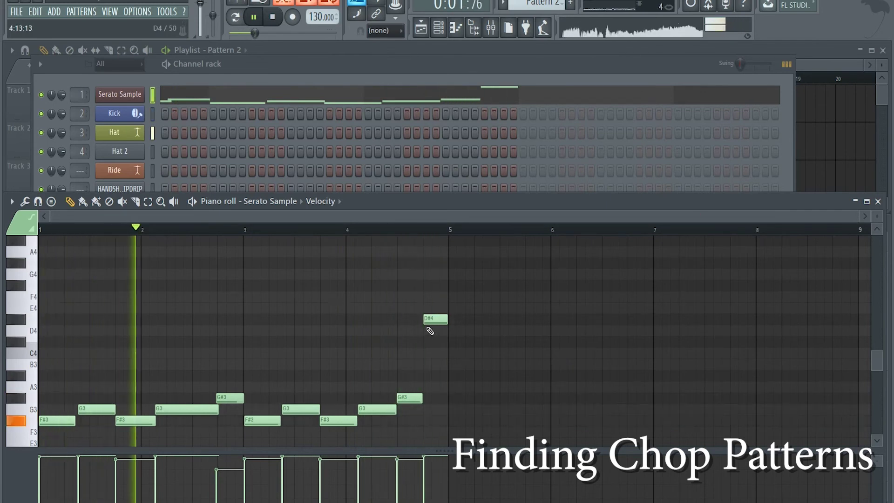
pyautogui.scroll(1, 427, 321)
pyautogui.scroll(5, 426, 321)
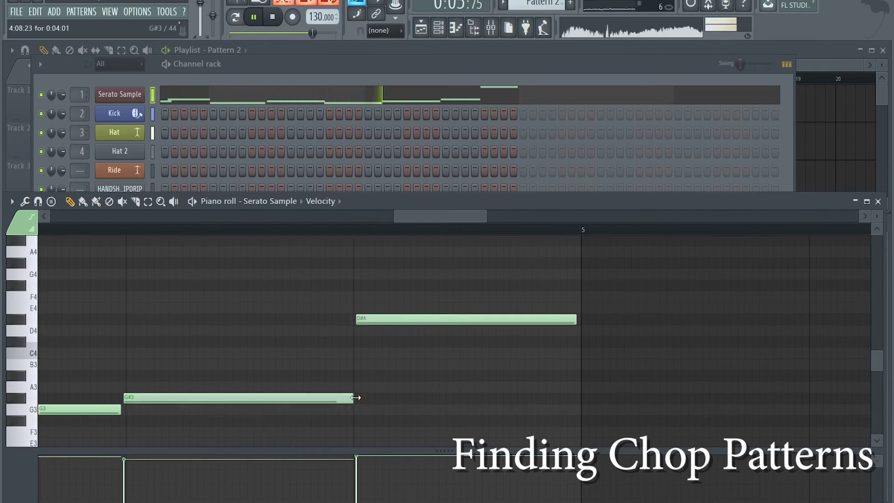
pyautogui.scroll(-7, 355, 397)
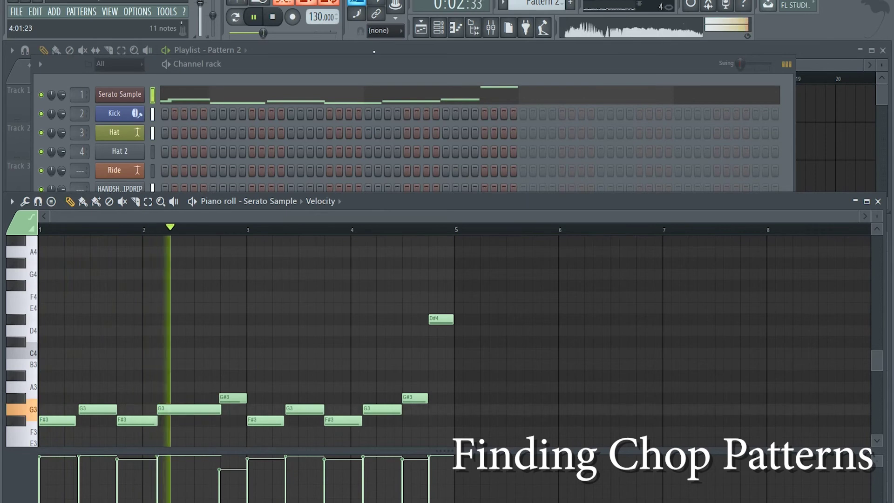
# Switch back to the Drums pattern and record a PERC_OVULATE part over the playback
pyautogui.click(374, 48)
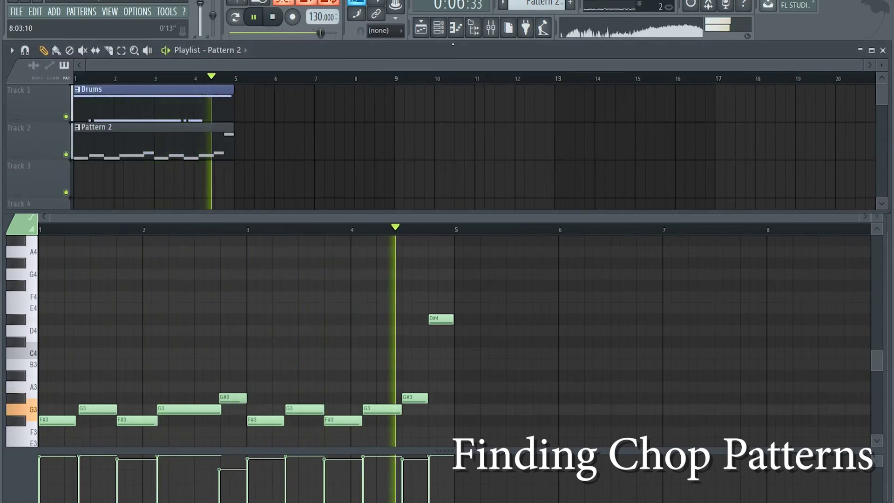
pyautogui.click(438, 28)
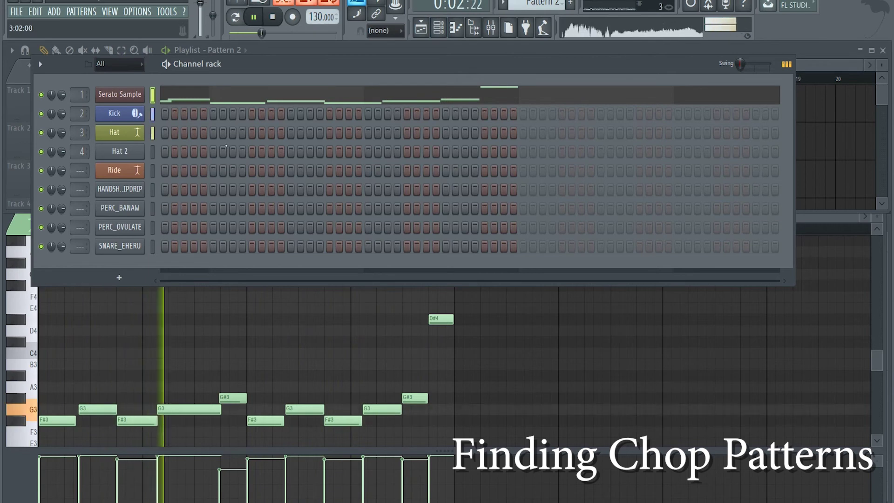
pyautogui.press('Left')
pyautogui.click(153, 227)
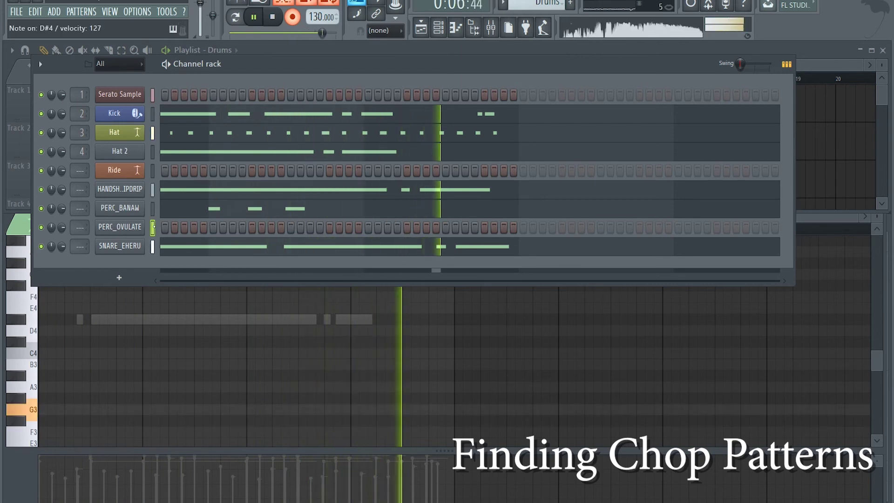
pyautogui.press('r')
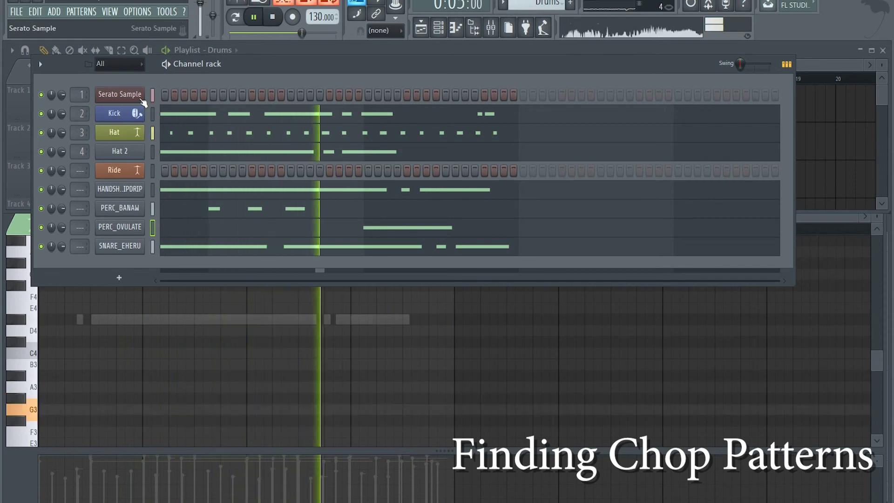
# Return to Pattern 2 and replace the closing D#4 chop with recorded C4 and shorter D#4 notes
pyautogui.press('+')
pyautogui.click(207, 96)
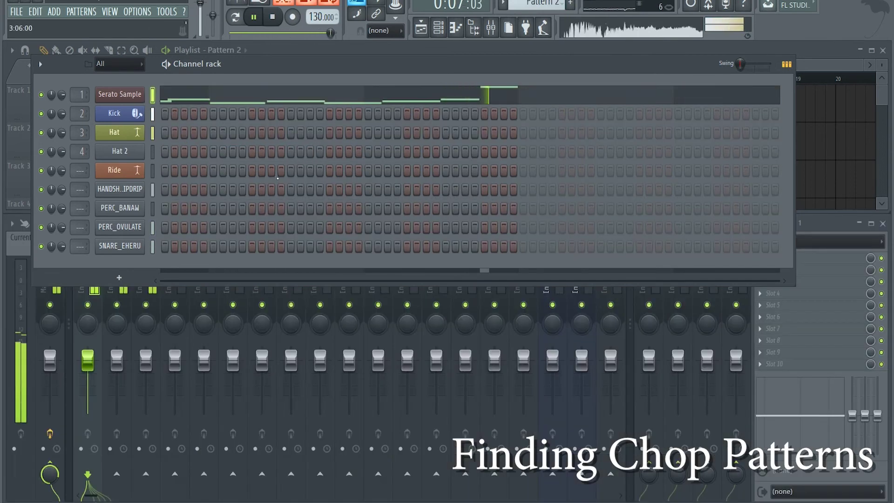
pyautogui.click(259, 96)
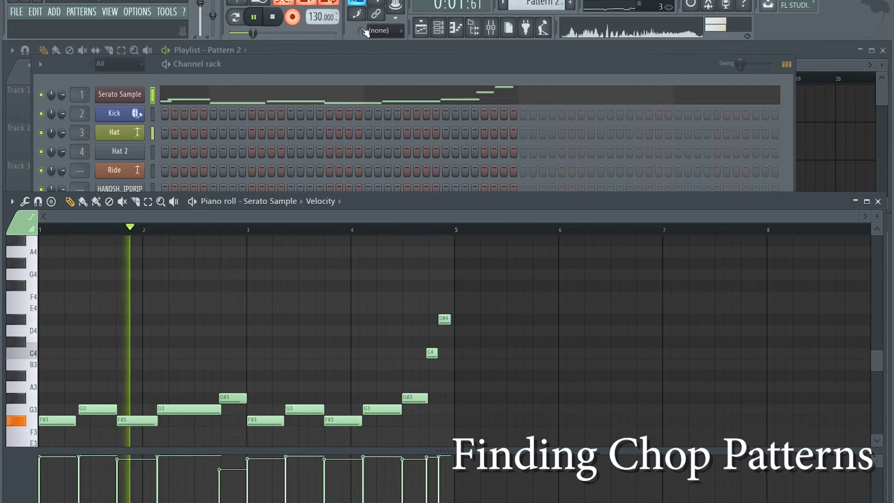
# Align the C4 note with the last beat of bar 4 and place the D#4 note directly after it
pyautogui.moveTo(432, 354); pyautogui.dragTo(435, 354)
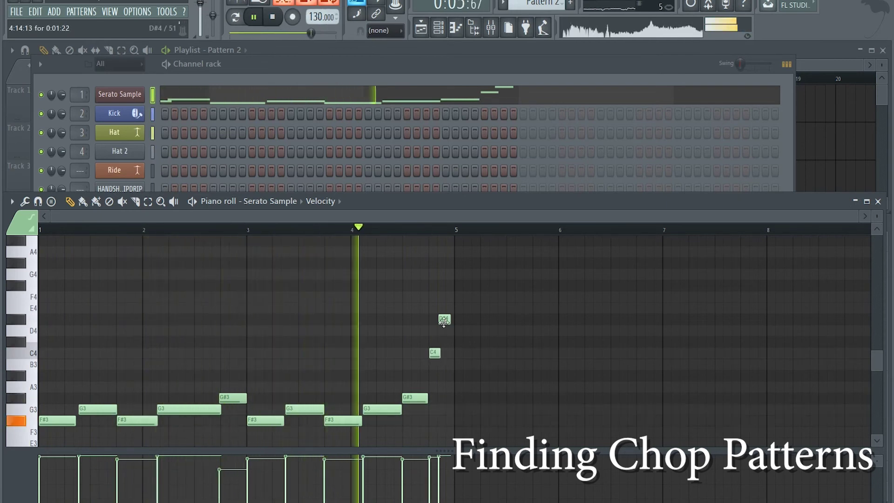
pyautogui.moveTo(443, 321); pyautogui.dragTo(445, 322)
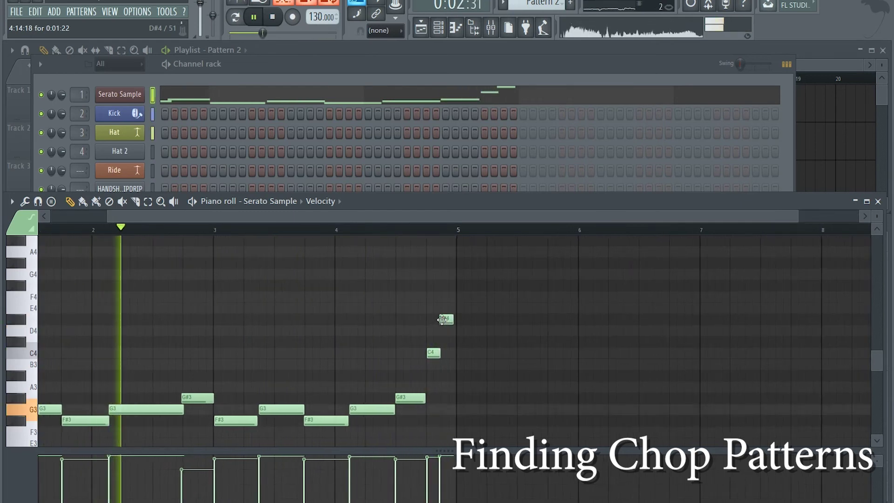
pyautogui.scroll(5, 443, 320)
pyautogui.moveTo(456, 320); pyautogui.dragTo(466, 322)
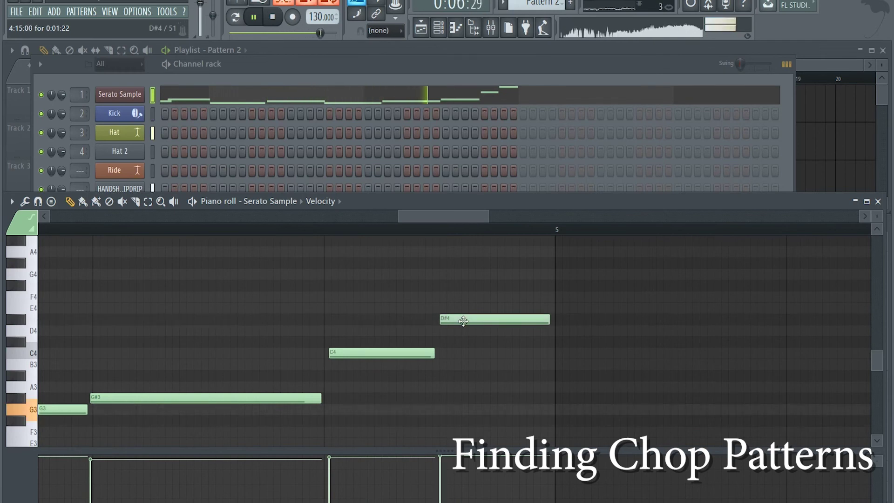
pyautogui.moveTo(419, 355); pyautogui.dragTo(414, 354)
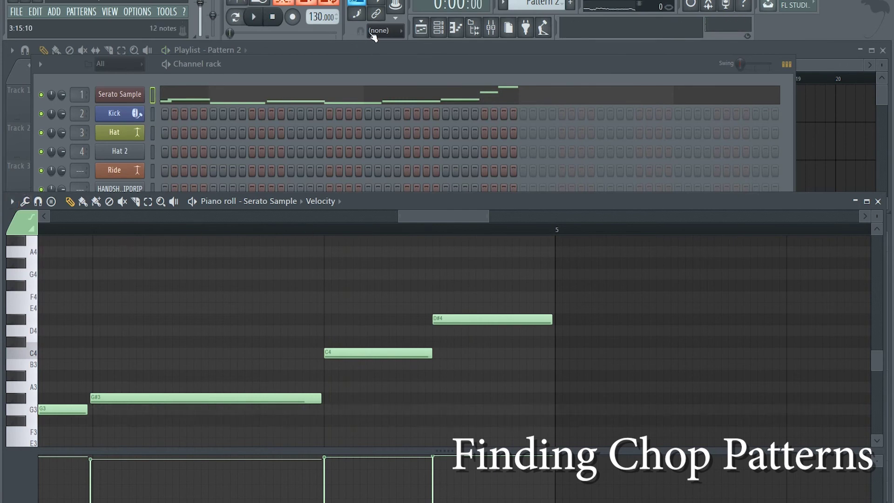
# Set the global snap to Step and apply Quick quantize to the Serato Sample notes in Pattern 2
pyautogui.click(378, 31)
pyautogui.click(376, 127)
pyautogui.click(12, 202)
pyautogui.moveTo(28, 239)
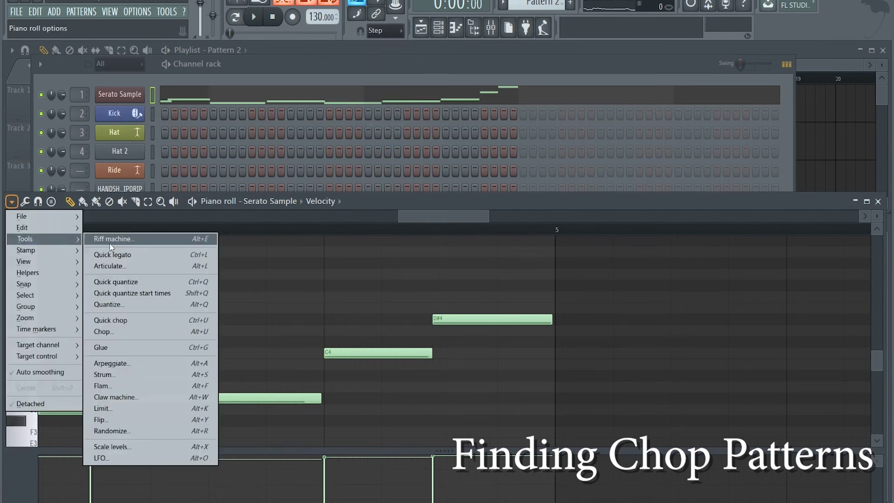
pyautogui.click(146, 285)
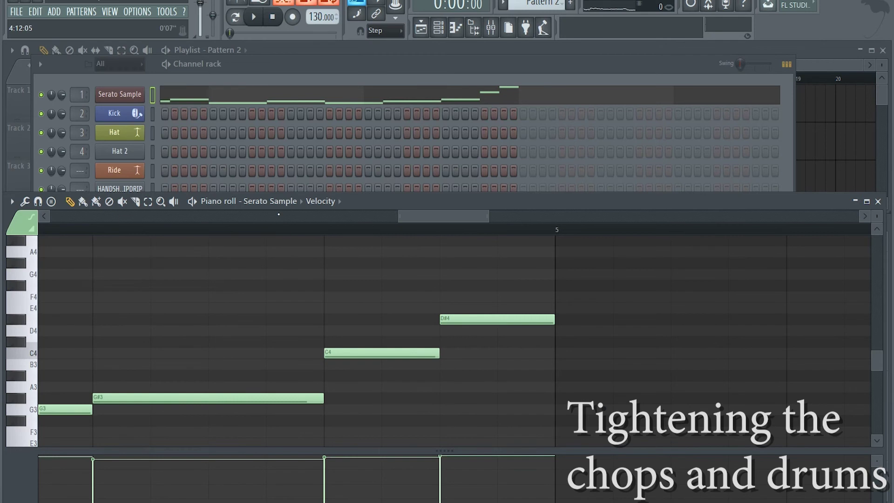
# Turn the global snap off, switch to the Drums pattern and add a slight amount of swing in the channel rack
pyautogui.click(400, 32)
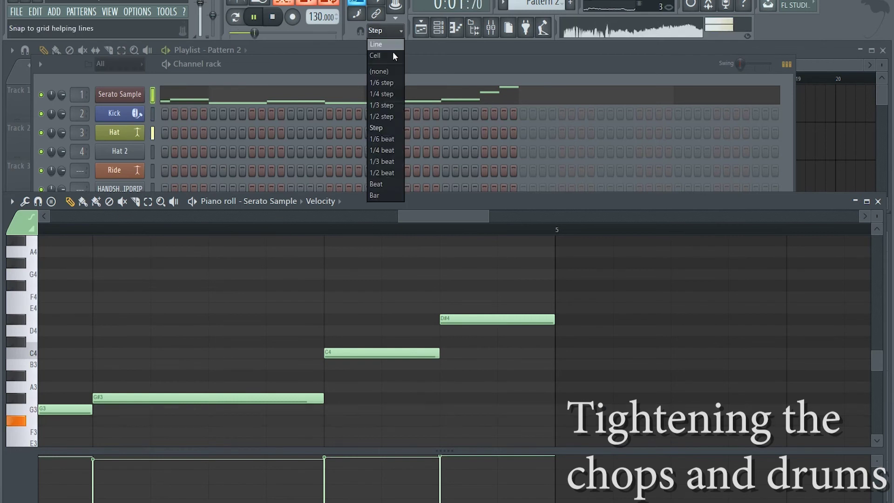
pyautogui.click(389, 69)
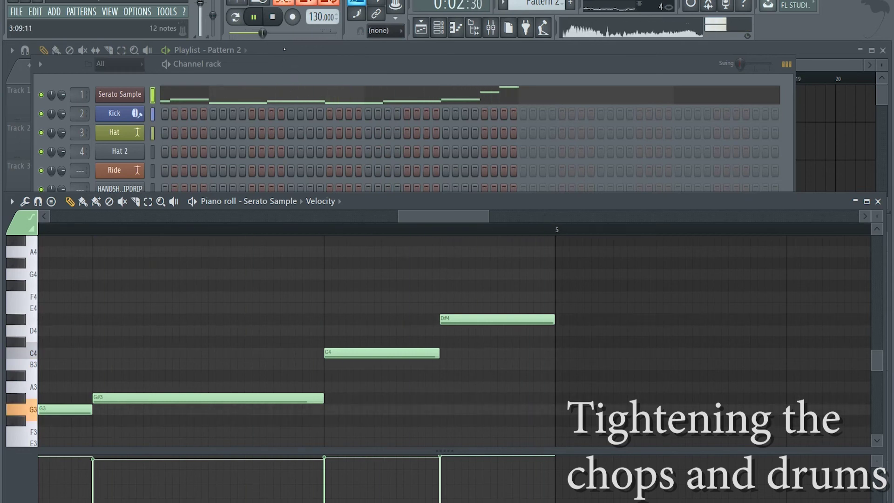
pyautogui.press('KP_Subtract')
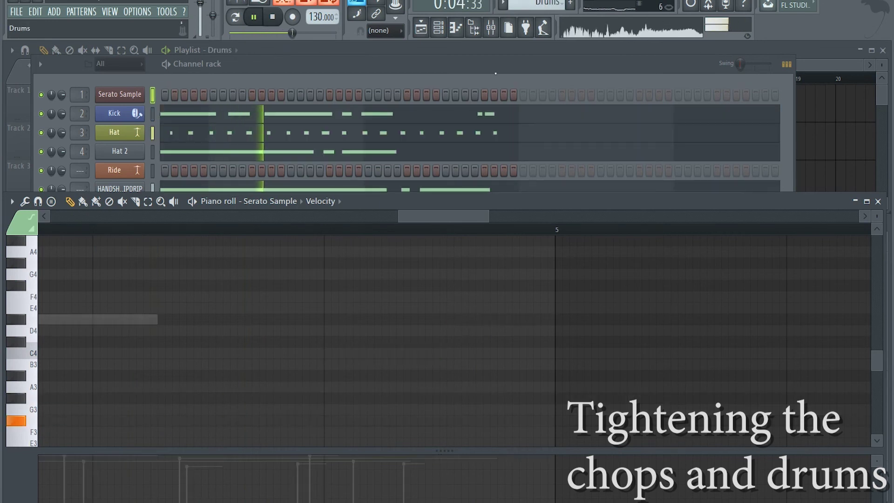
pyautogui.click(740, 63)
pyautogui.moveTo(741, 64); pyautogui.dragTo(745, 63)
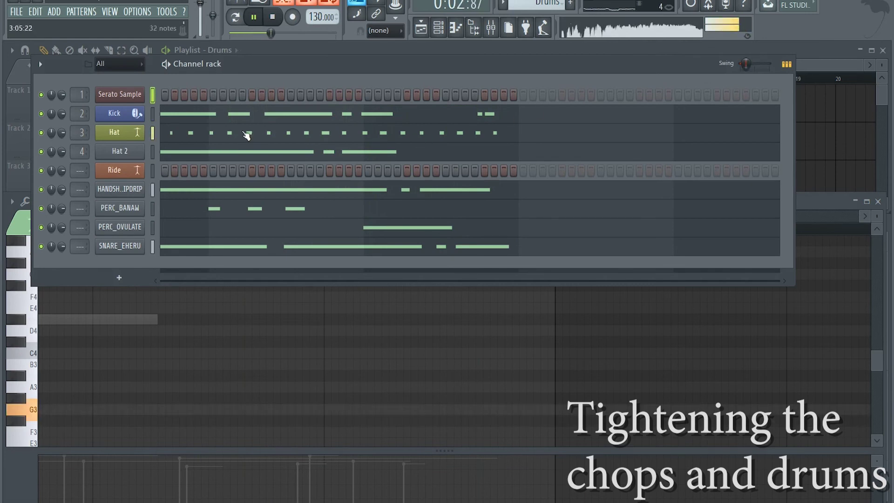
# Set the global snap to Step and apply Quick quantize to the Kick notes of the Drums pattern
pyautogui.click(206, 121)
pyautogui.scroll(6, 175, 322)
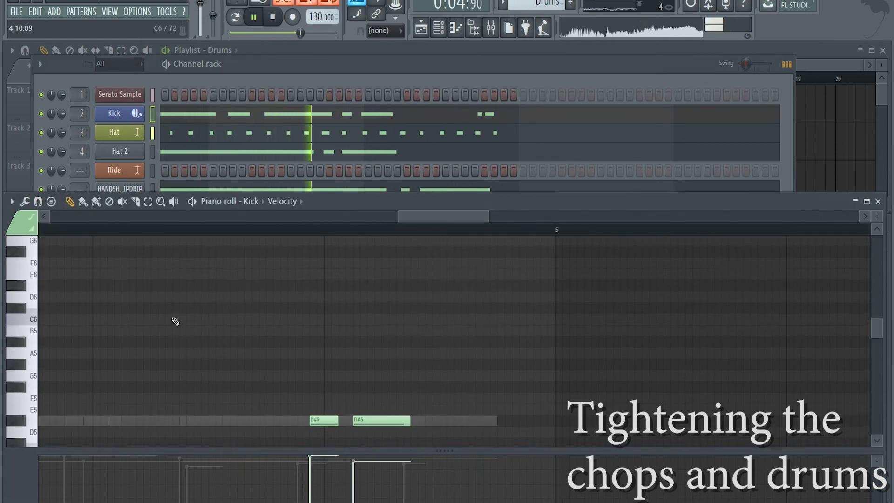
pyautogui.moveTo(396, 215); pyautogui.dragTo(50, 215)
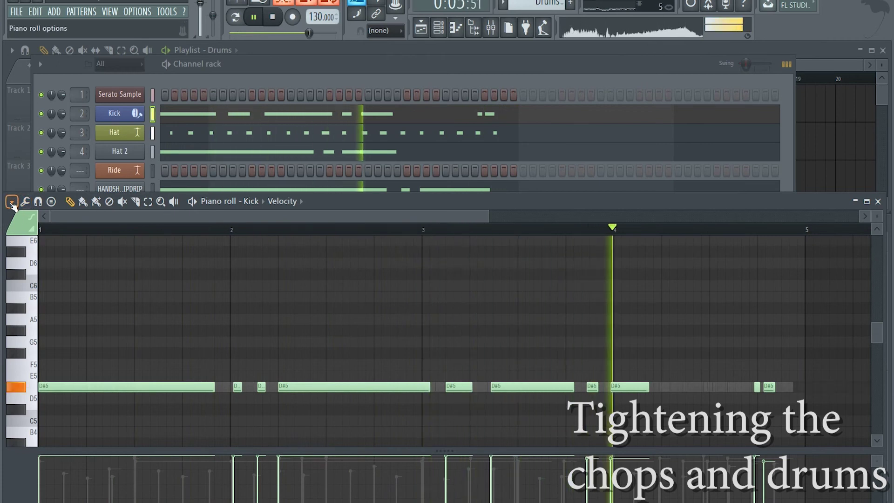
pyautogui.click(384, 30)
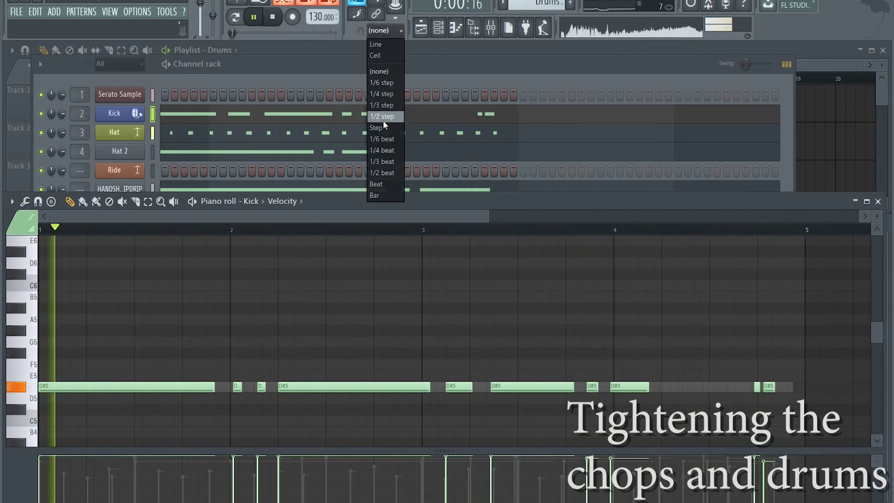
pyautogui.click(376, 127)
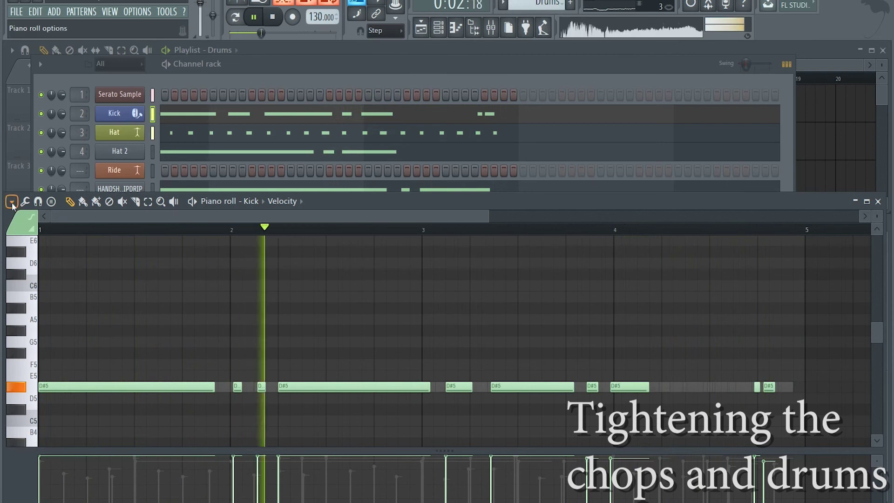
pyautogui.click(12, 201)
pyautogui.moveTo(28, 238)
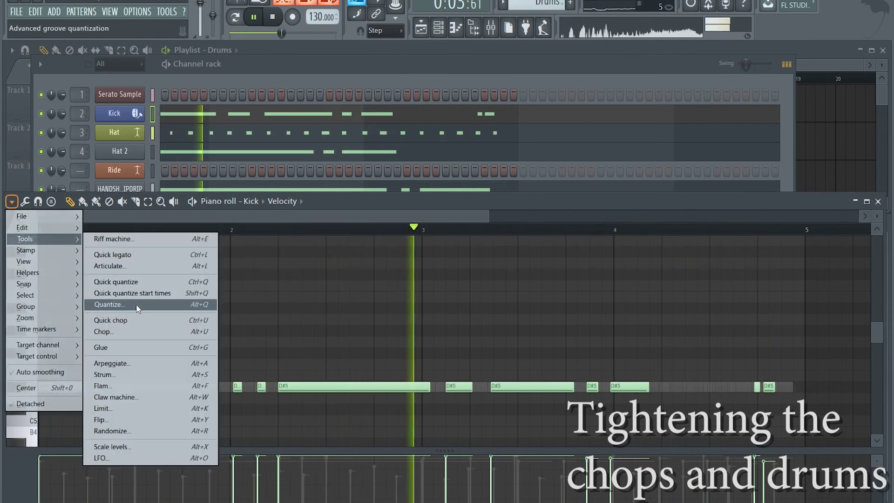
pyautogui.click(135, 282)
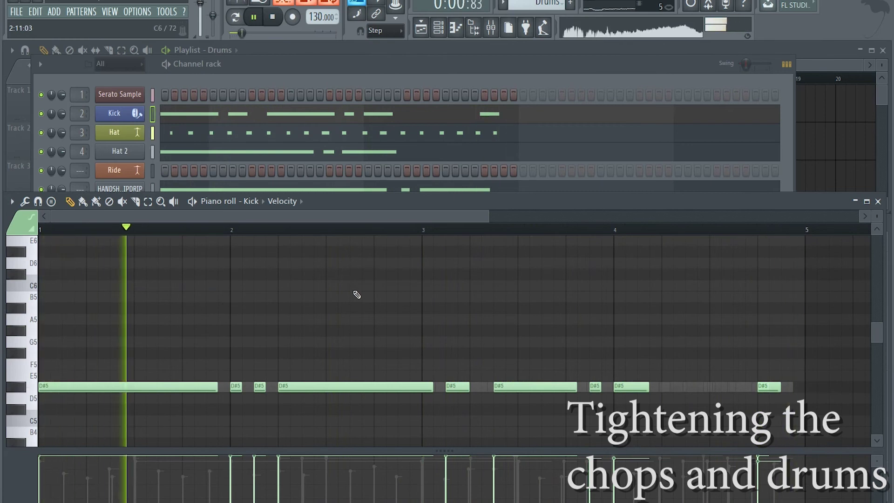
# Apply Quick quantize to the SNARE_EHERU notes of the Drums pattern and leave the notes deselected
pyautogui.click(316, 65)
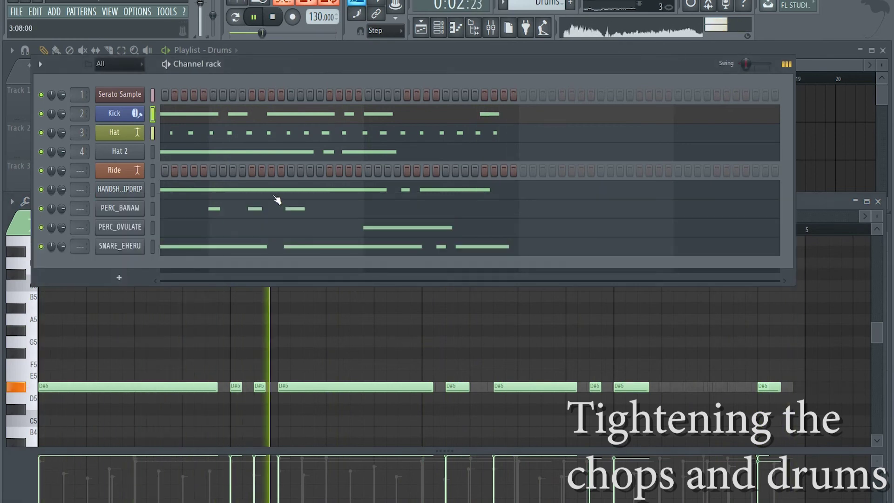
pyautogui.click(225, 246)
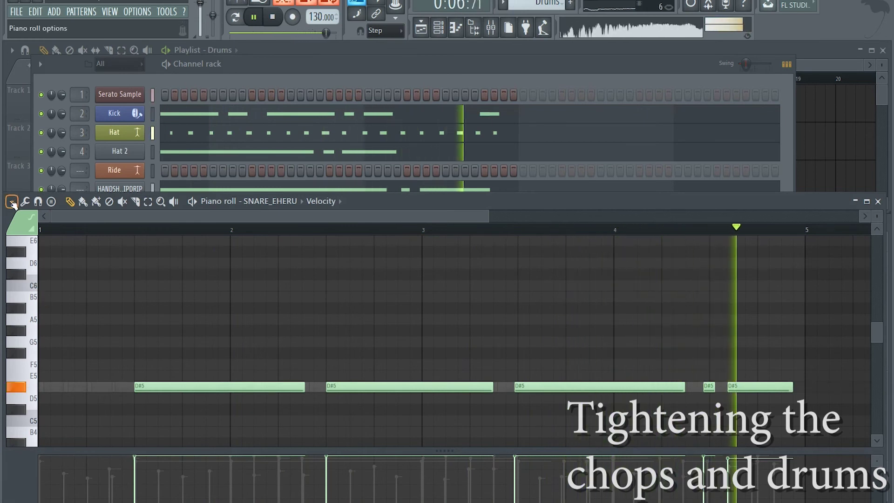
pyautogui.click(13, 201)
pyautogui.moveTo(28, 238)
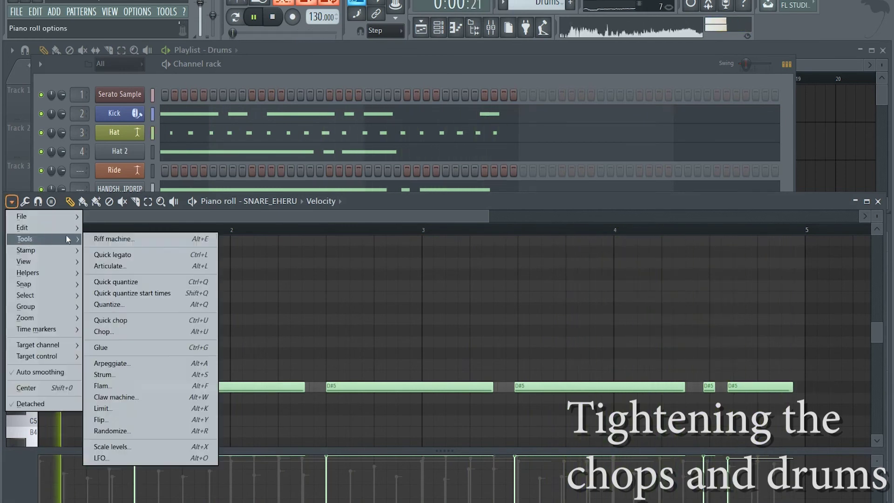
pyautogui.click(137, 282)
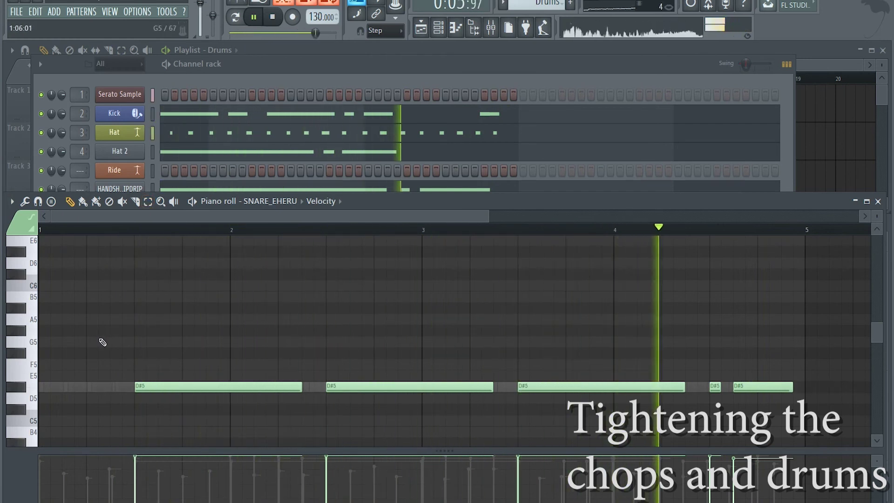
pyautogui.hotkey('ctrl', 'a')
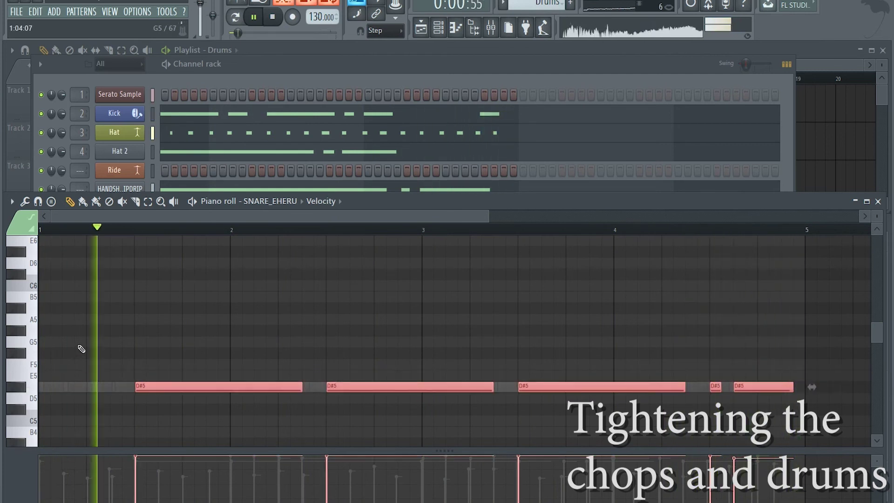
pyautogui.rightClick(92, 331)
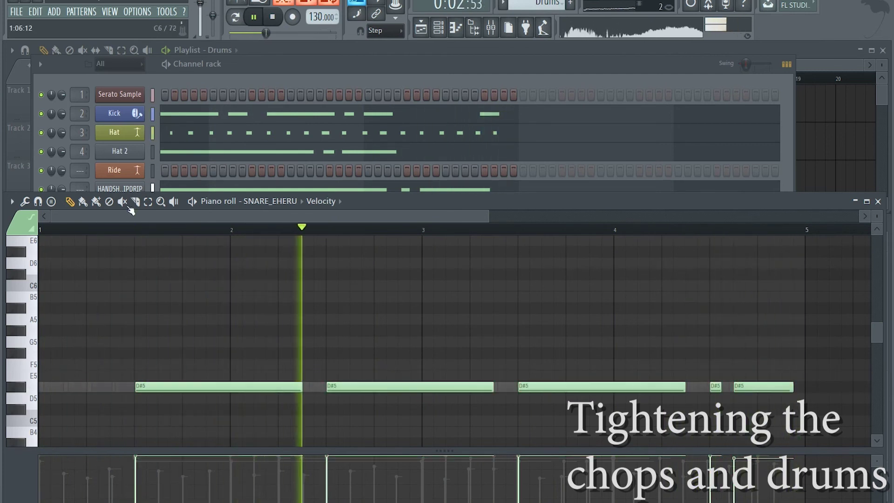
# Check the Hat notes in the piano roll and close both the channel rack and the piano roll
pyautogui.click(175, 134)
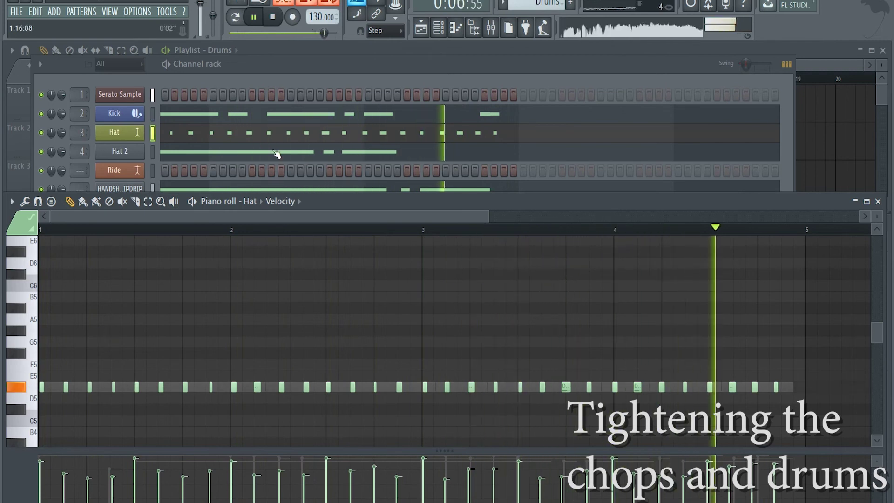
pyautogui.click(317, 63)
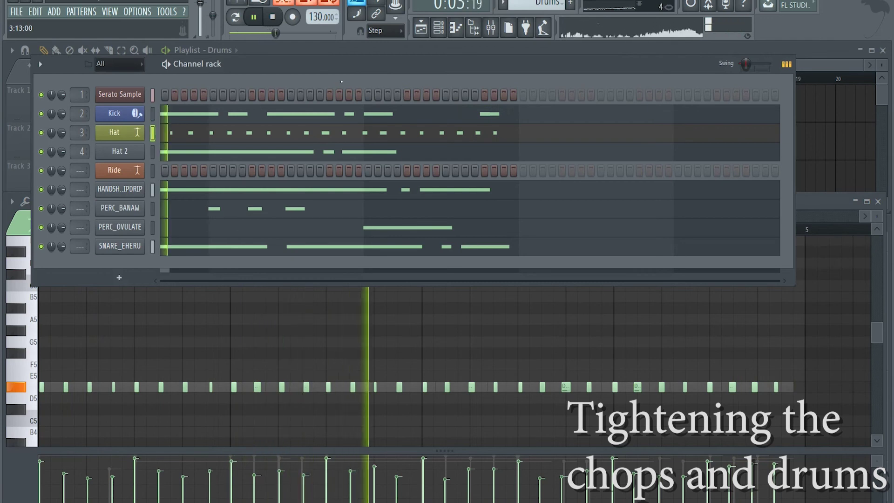
pyautogui.click(437, 28)
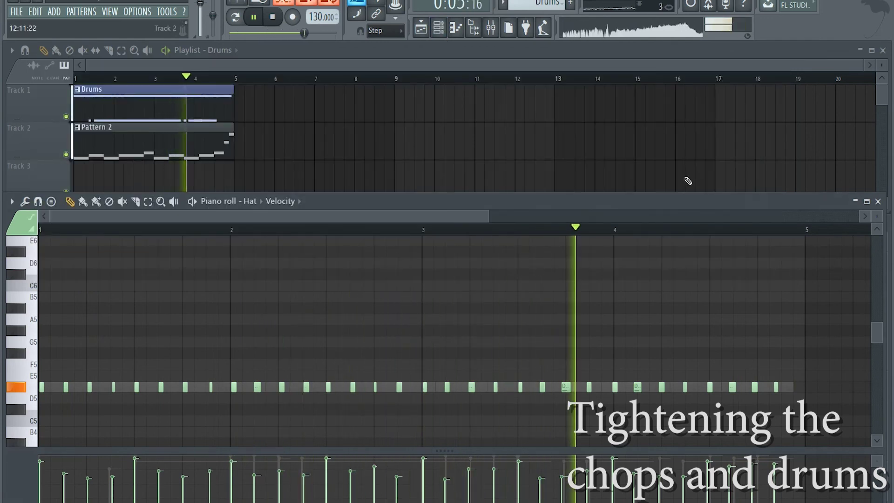
pyautogui.click(879, 202)
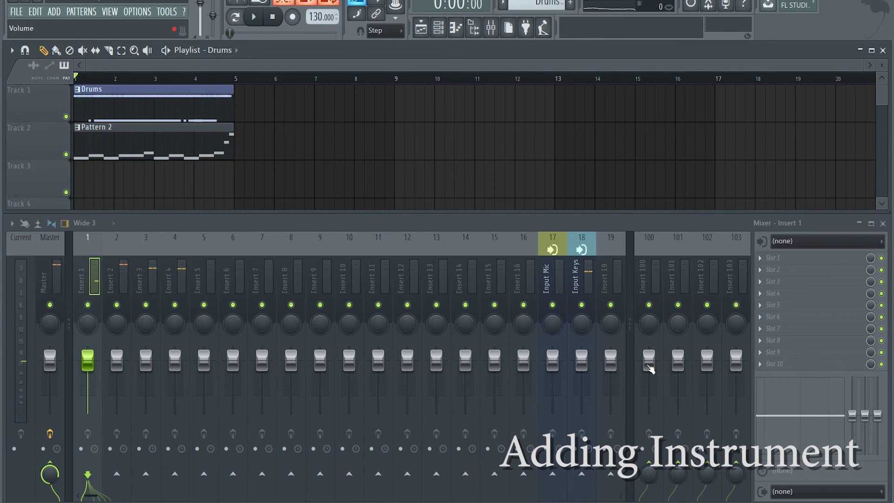
# Record a first keys take from the Input Keys mixer track and remove its audio clips from the playlist
pyautogui.click(577, 450)
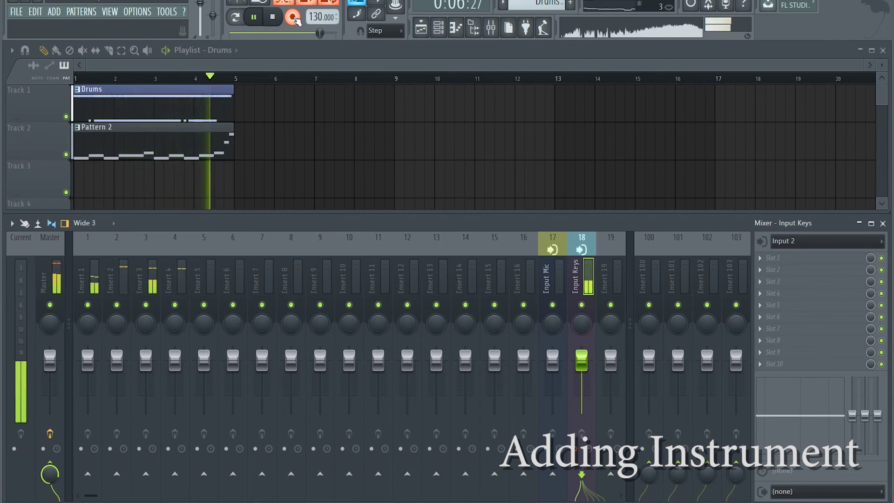
pyautogui.click(294, 19)
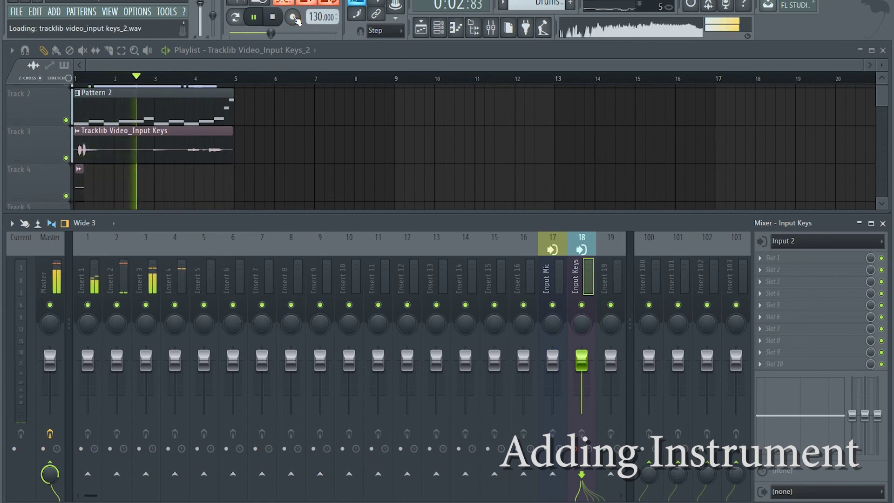
pyautogui.hotkey('ctrl', 'z')
pyautogui.click(516, 293)
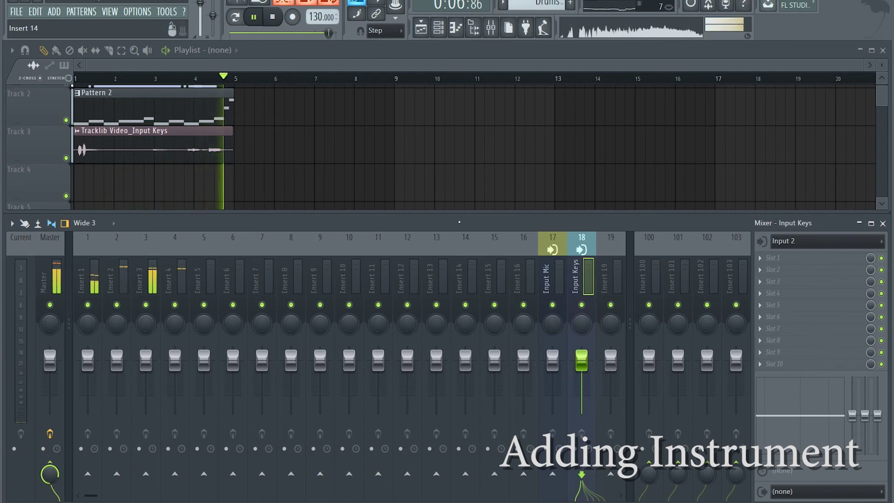
pyautogui.press('space')
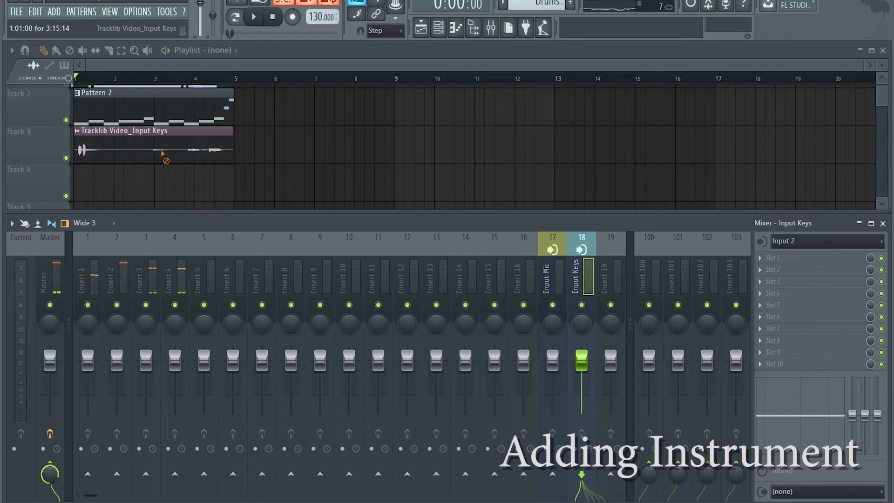
pyautogui.rightClick(165, 154)
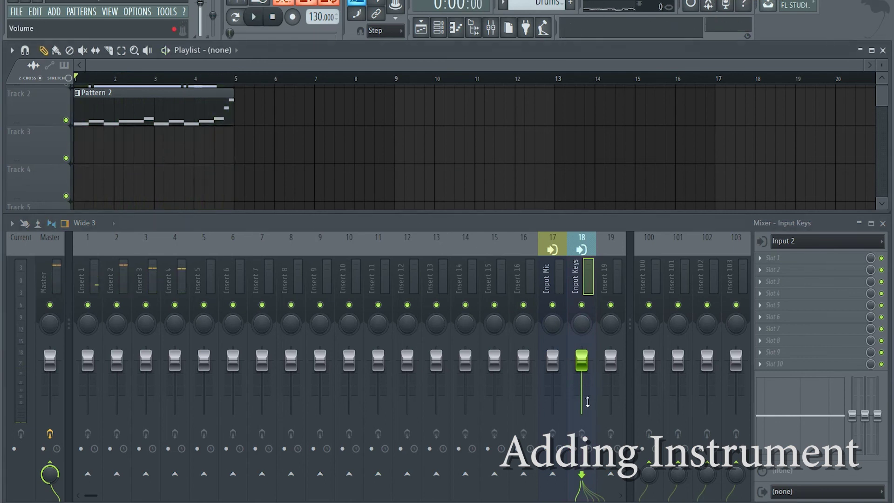
# Arm the Input Keys mixer track again, record a new keys take over the playback and stop the song
pyautogui.click(575, 449)
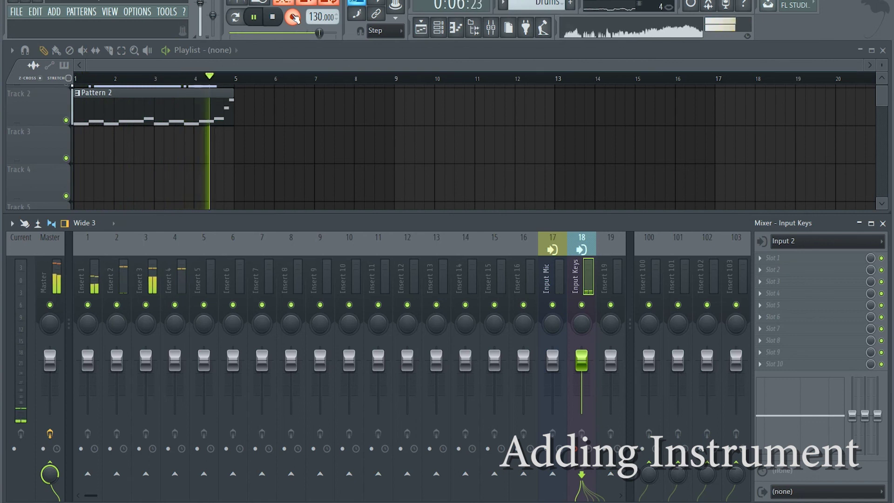
pyautogui.click(293, 17)
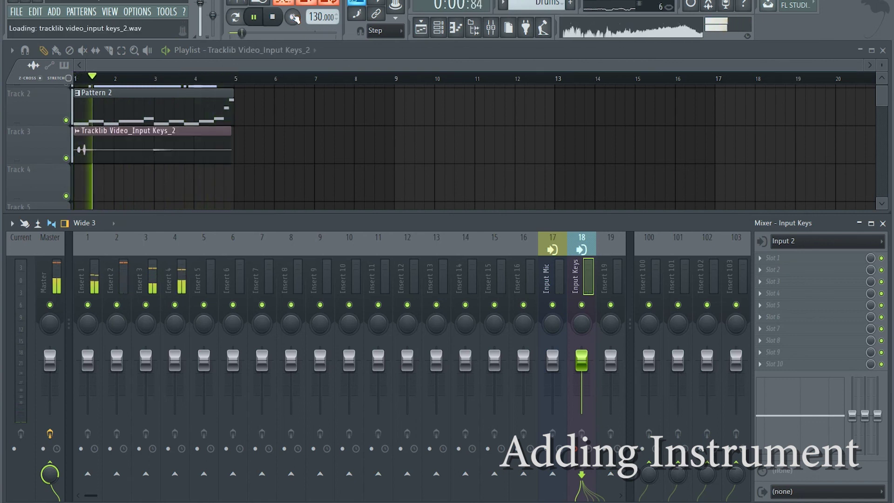
pyautogui.press('space')
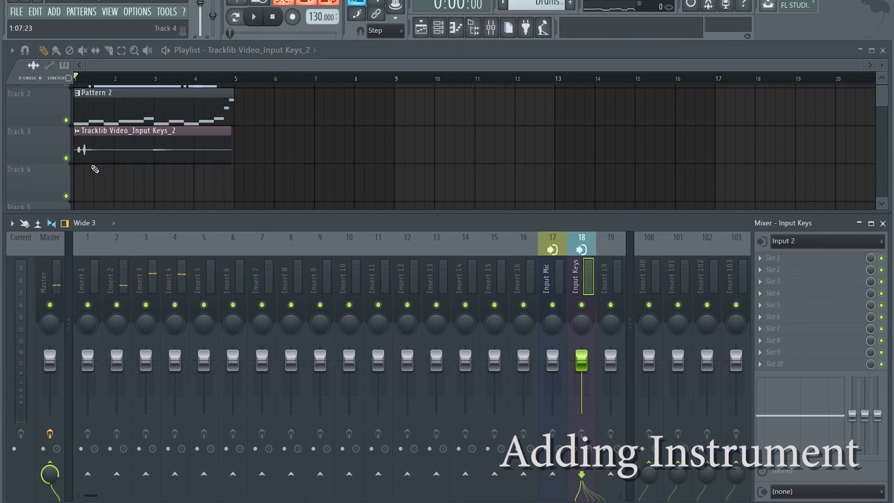
# Shift the Input Keys_2 audio clip slightly later on Track 3, checking its timing against the beat with playback
pyautogui.scroll(5, 140, 174)
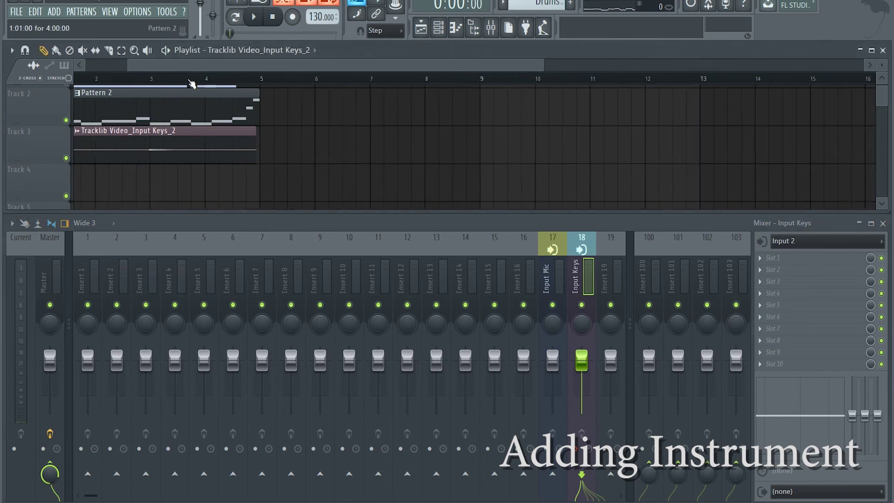
pyautogui.moveTo(176, 66); pyautogui.dragTo(112, 71)
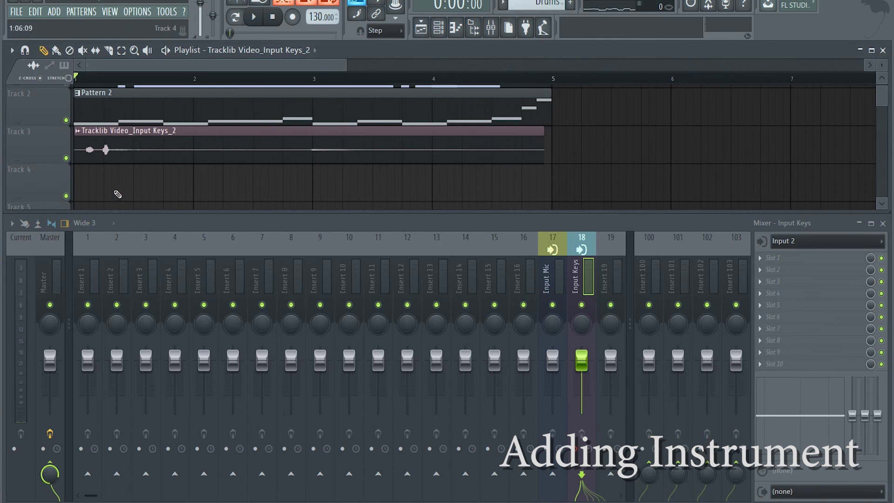
pyautogui.press('space')
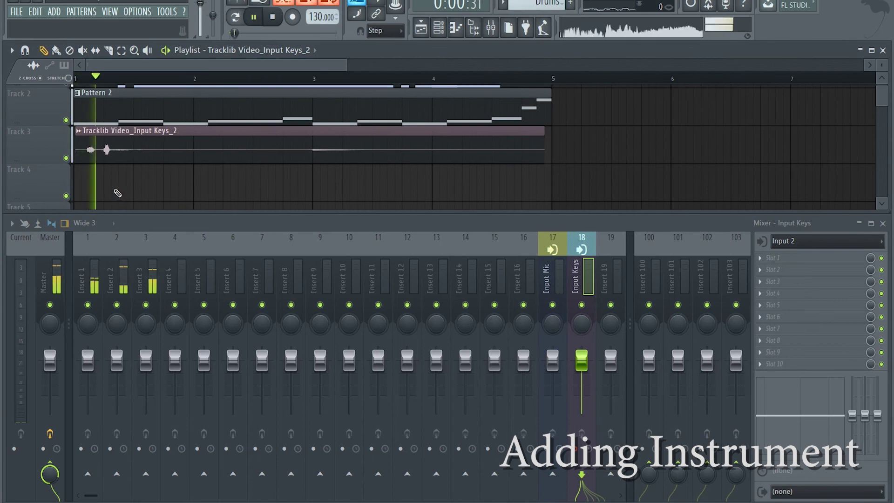
pyautogui.scroll(8, 117, 192)
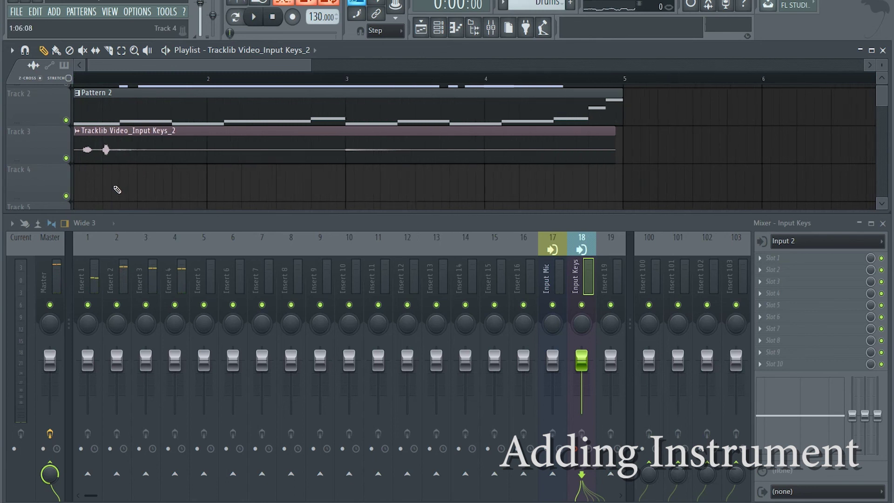
pyautogui.click(81, 66)
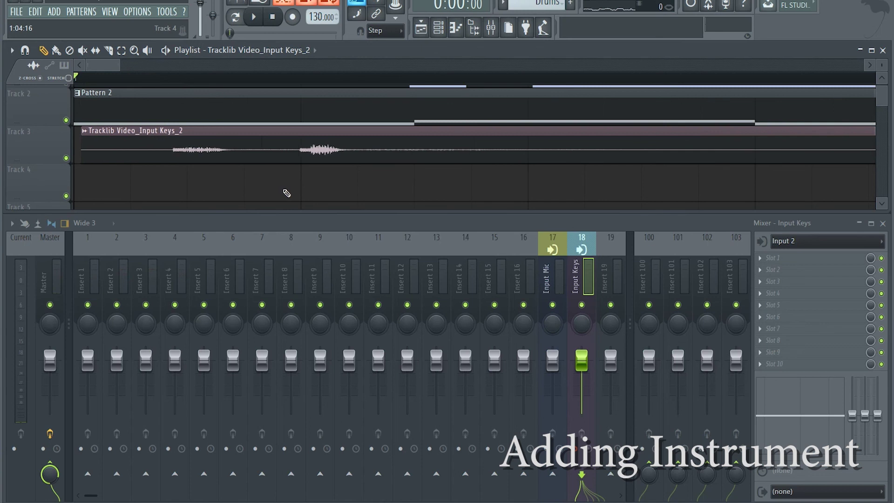
pyautogui.press('space')
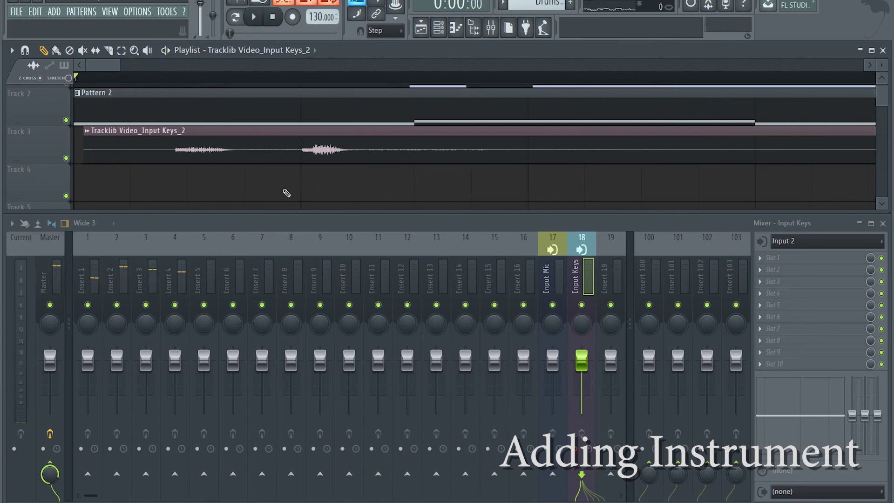
pyautogui.press('space')
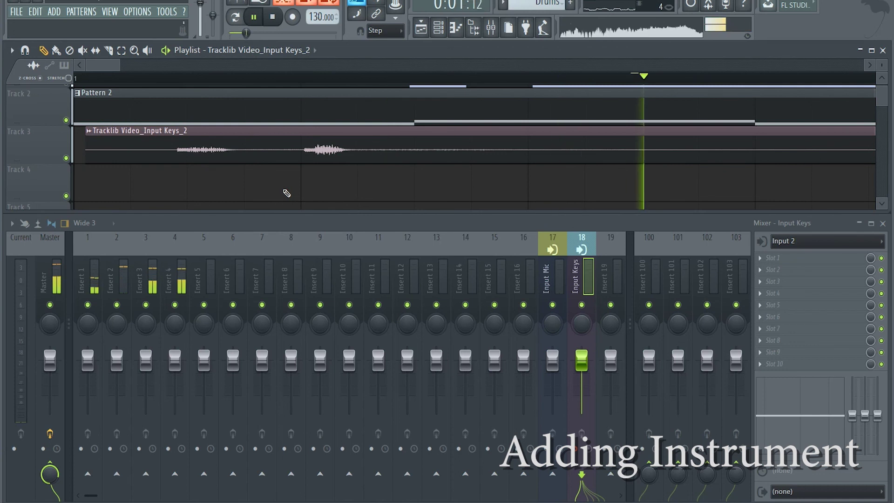
# Slice the Input Keys_2 clip at beat 4 of bar 1, just after the two played notes, and switch to the Paint tool
pyautogui.scroll(-5, 309, 186)
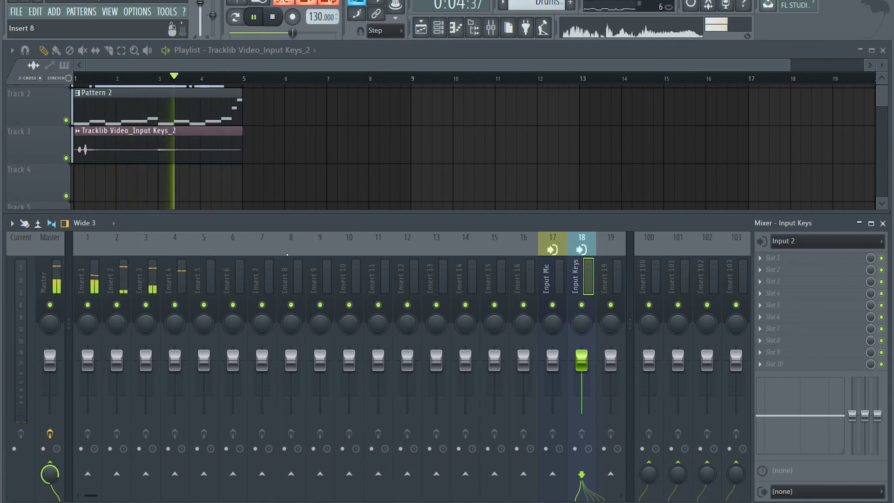
pyautogui.click(109, 50)
pyautogui.moveTo(106, 143); pyautogui.dragTo(106, 173)
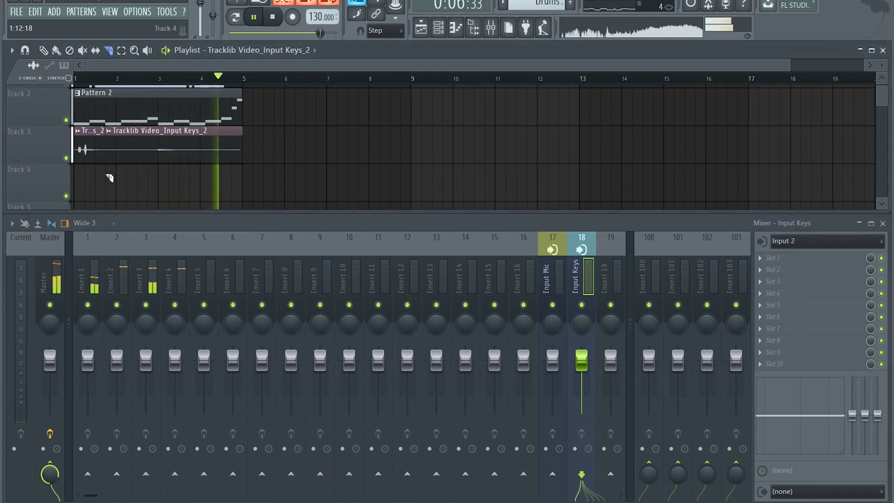
pyautogui.scroll(7, 132, 78)
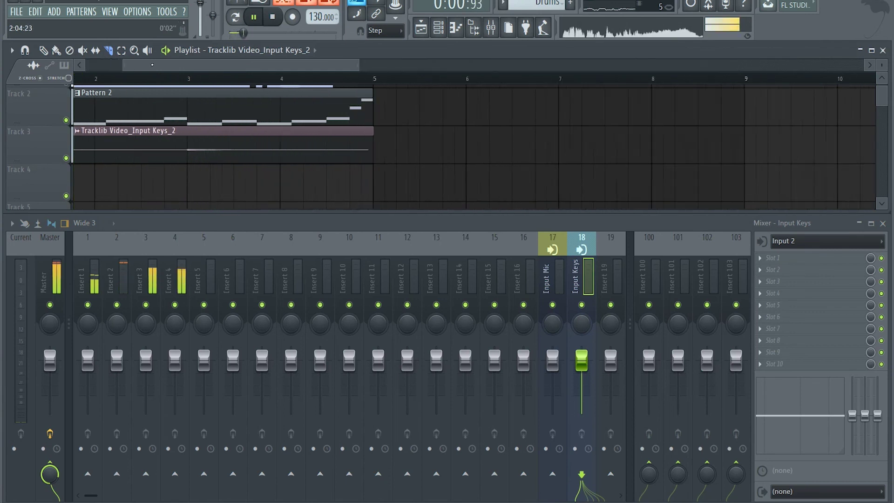
pyautogui.press('b')
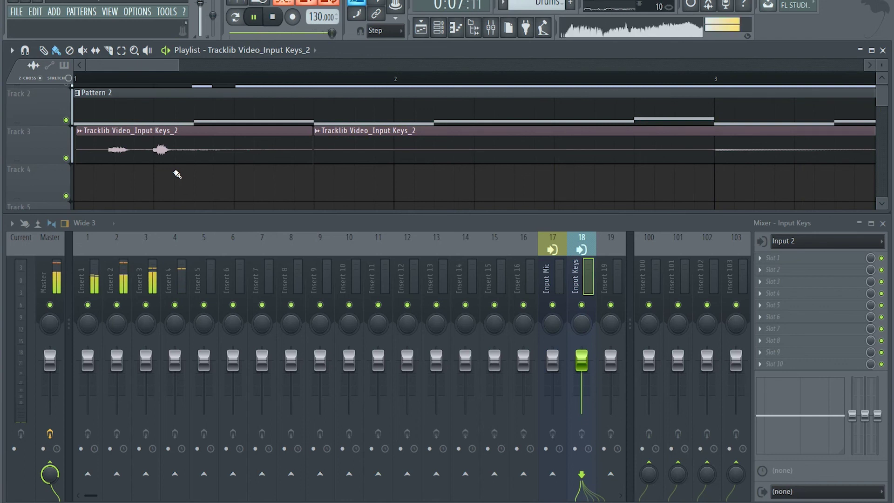
# Nudge the sliced keys clips a touch later on Track 3 and replay the song to check them within the full arrangement
pyautogui.press('space')
pyautogui.press('space')
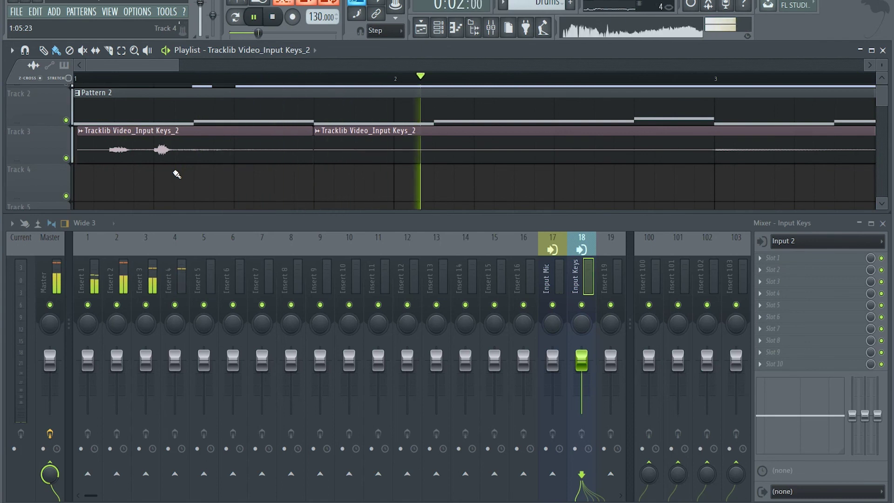
pyautogui.moveTo(179, 66); pyautogui.dragTo(878, 49)
pyautogui.scroll(1, 737, 146)
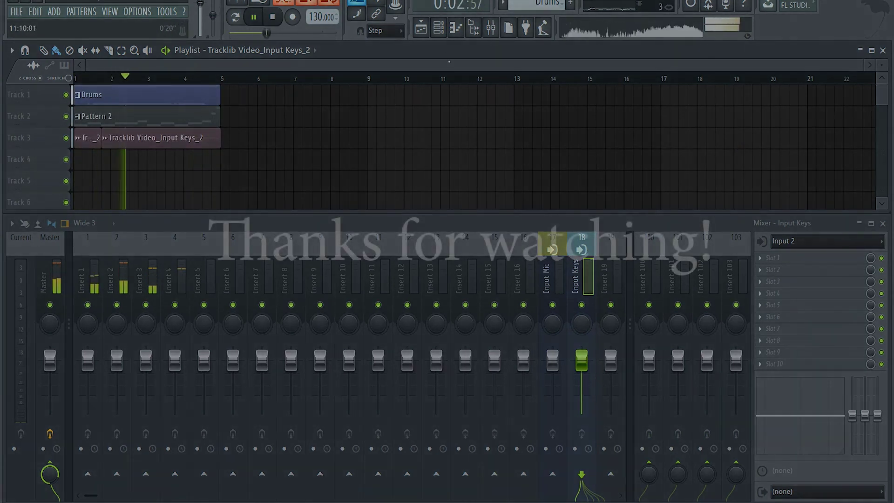
# Delete the unused first-take Input Keys channel from the channel rack, keeping the Input Keys_2 channel
pyautogui.press('F6')
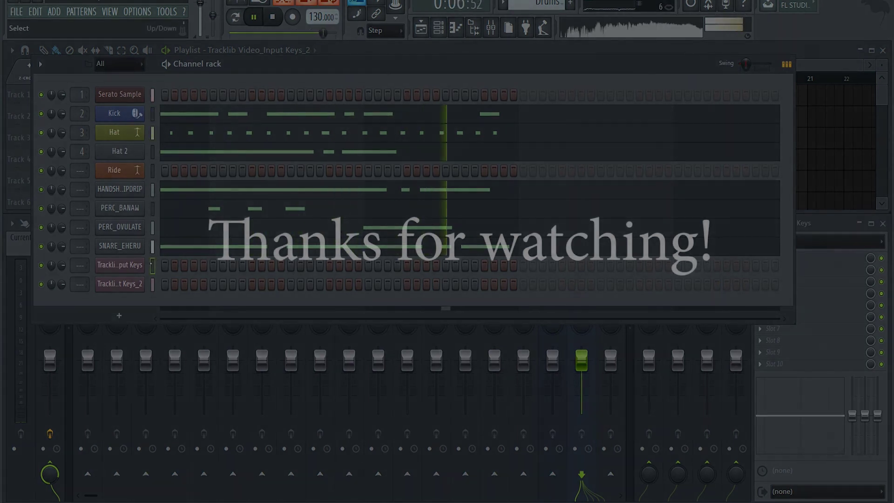
pyautogui.hotkey('alt', 'Delete')
pyautogui.click(516, 278)
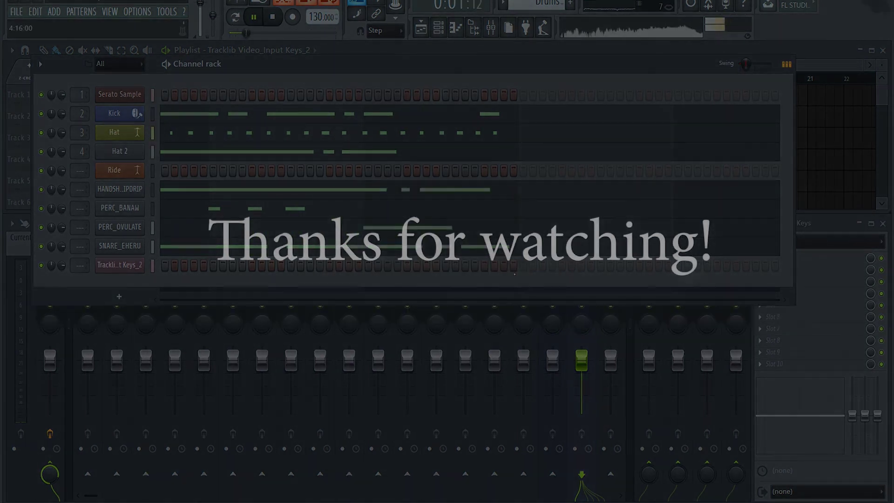